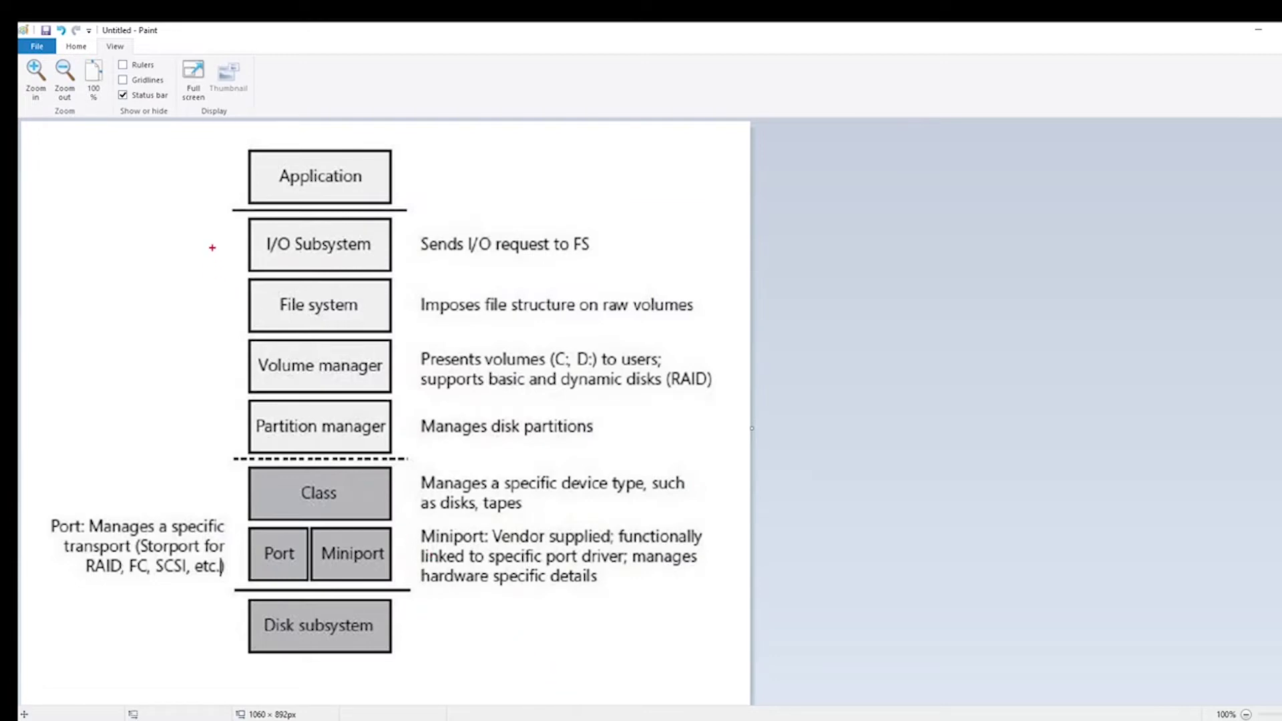
Step: Draw red arrows at Application, I/O Subsystem, File system, Volume manager, Class, Port, Miniport and Disk subsystem
{"action": "left_click_drag", "start_coordinate": [233, 184], "coordinate": [169, 163]}
{"action": "left_click_drag", "start_coordinate": [222, 251], "coordinate": [146, 232]}
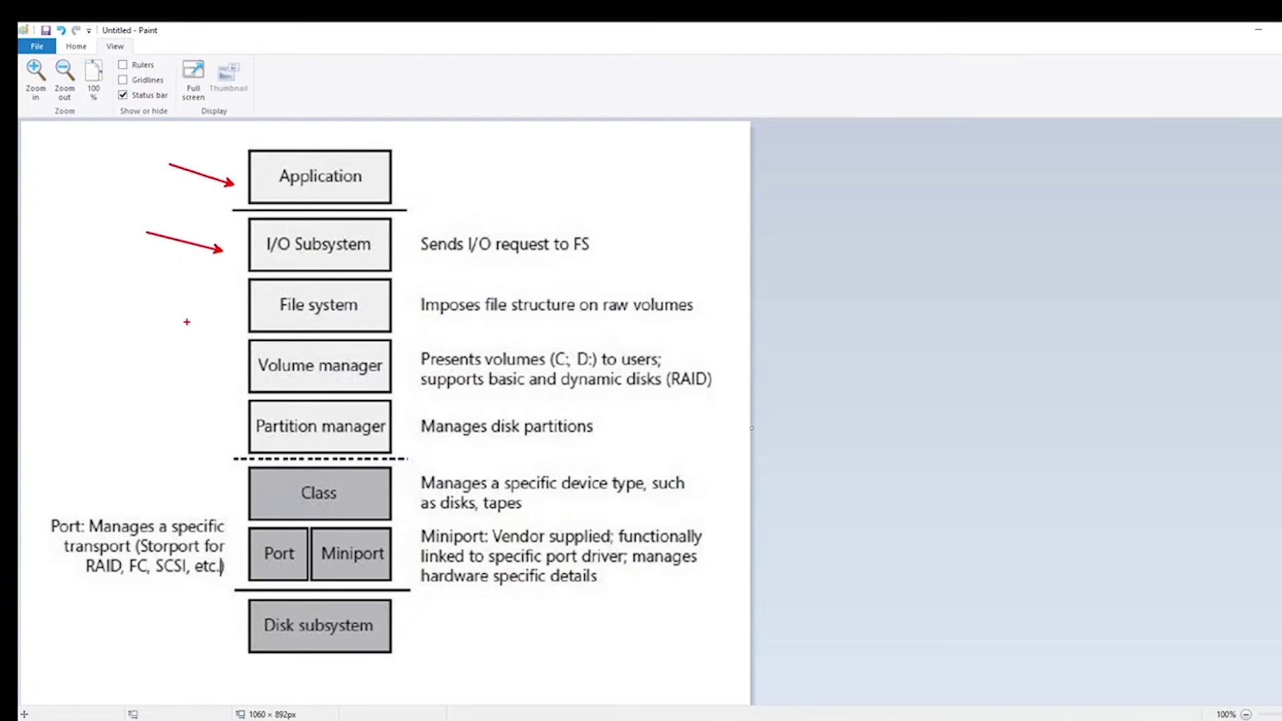
{"action": "left_click_drag", "start_coordinate": [227, 309], "coordinate": [159, 290]}
{"action": "left_click_drag", "start_coordinate": [232, 361], "coordinate": [155, 344]}
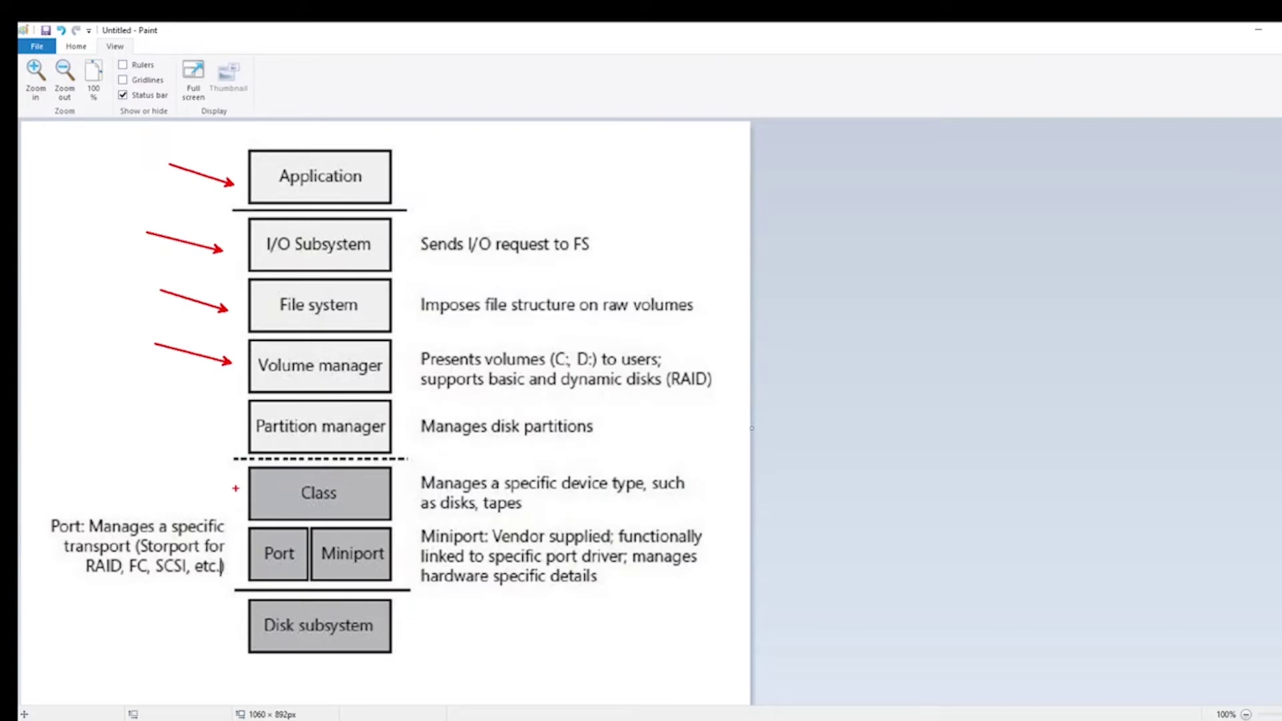
{"action": "left_click_drag", "start_coordinate": [235, 488], "coordinate": [185, 463]}
{"action": "left_click_drag", "start_coordinate": [233, 573], "coordinate": [172, 621]}
{"action": "left_click_drag", "start_coordinate": [401, 580], "coordinate": [433, 617]}
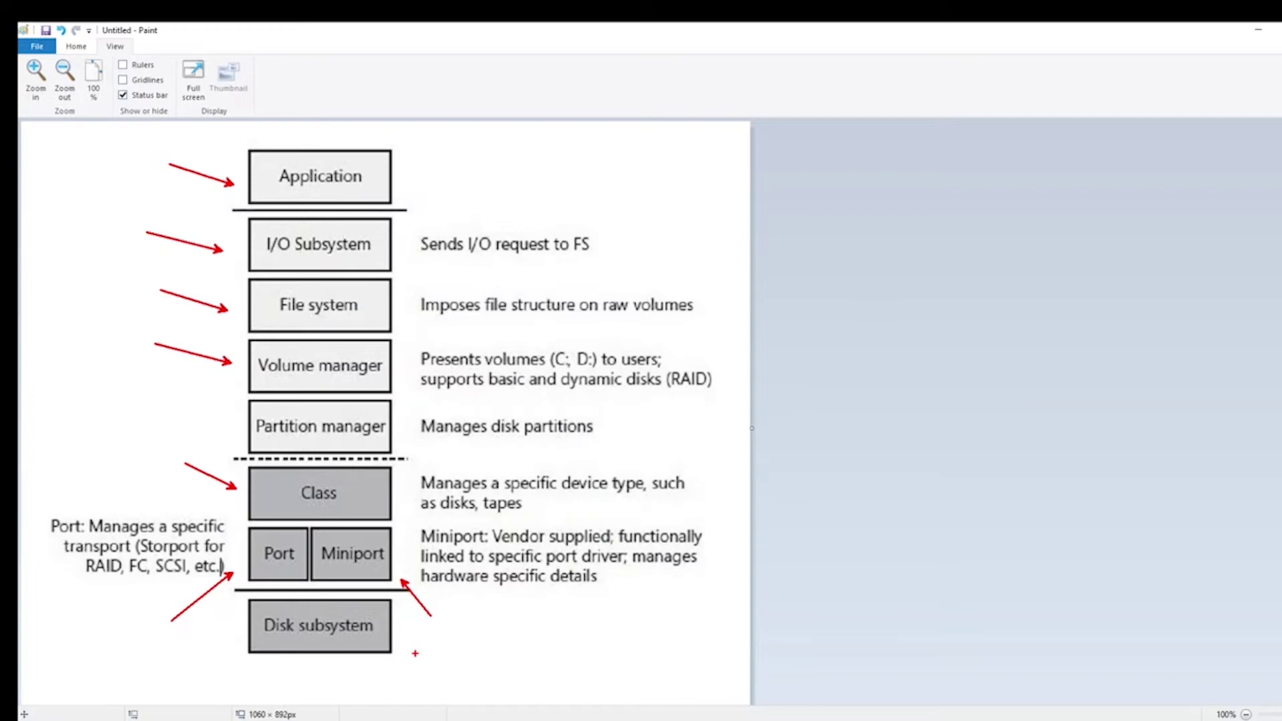
{"action": "left_click_drag", "start_coordinate": [407, 655], "coordinate": [456, 691]}
Step: Clear the arrows, then sketch and undo an arrow at Port and a box around Port–Disk subsystem
{"action": "key", "text": "Escape"}
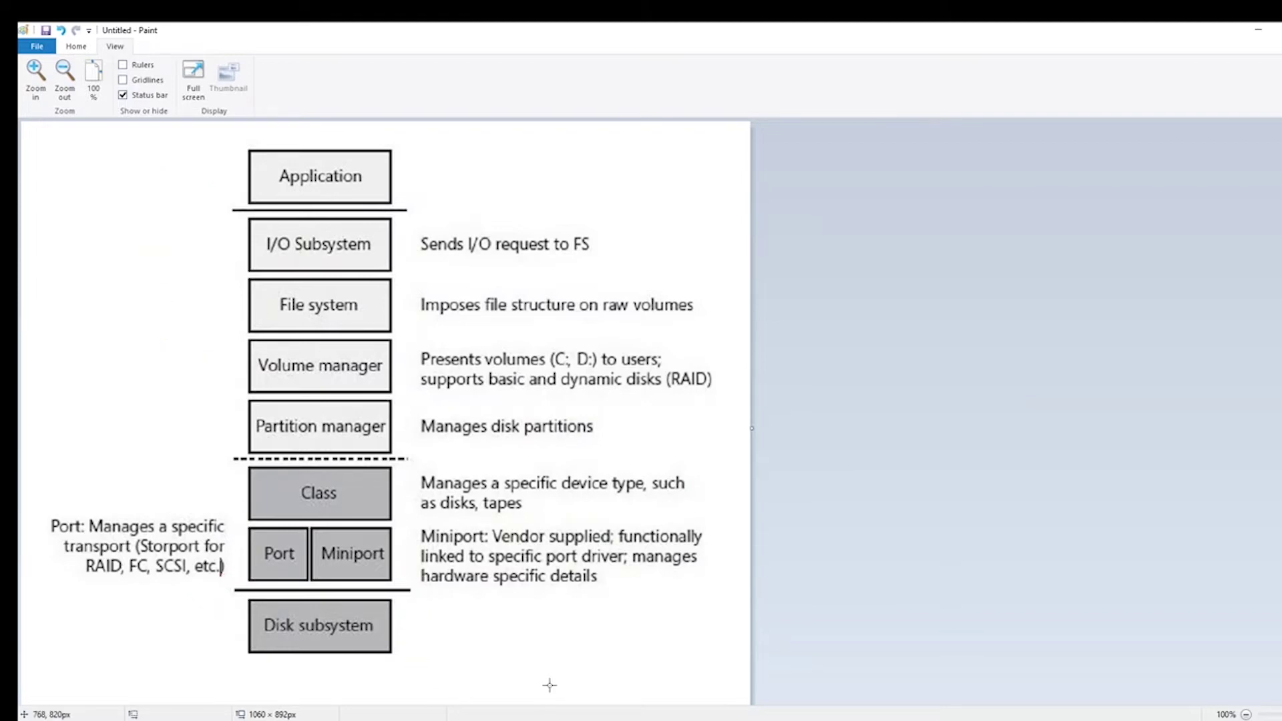
{"action": "key", "text": "ctrl+2"}
{"action": "left_click_drag", "start_coordinate": [241, 578], "coordinate": [173, 621]}
{"action": "mouse_move", "coordinate": [422, 683]}
{"action": "left_mouse_down"}
{"action": "mouse_move", "coordinate": [377, 655]}
{"action": "mouse_move", "coordinate": [269, 522]}
{"action": "left_mouse_up"}
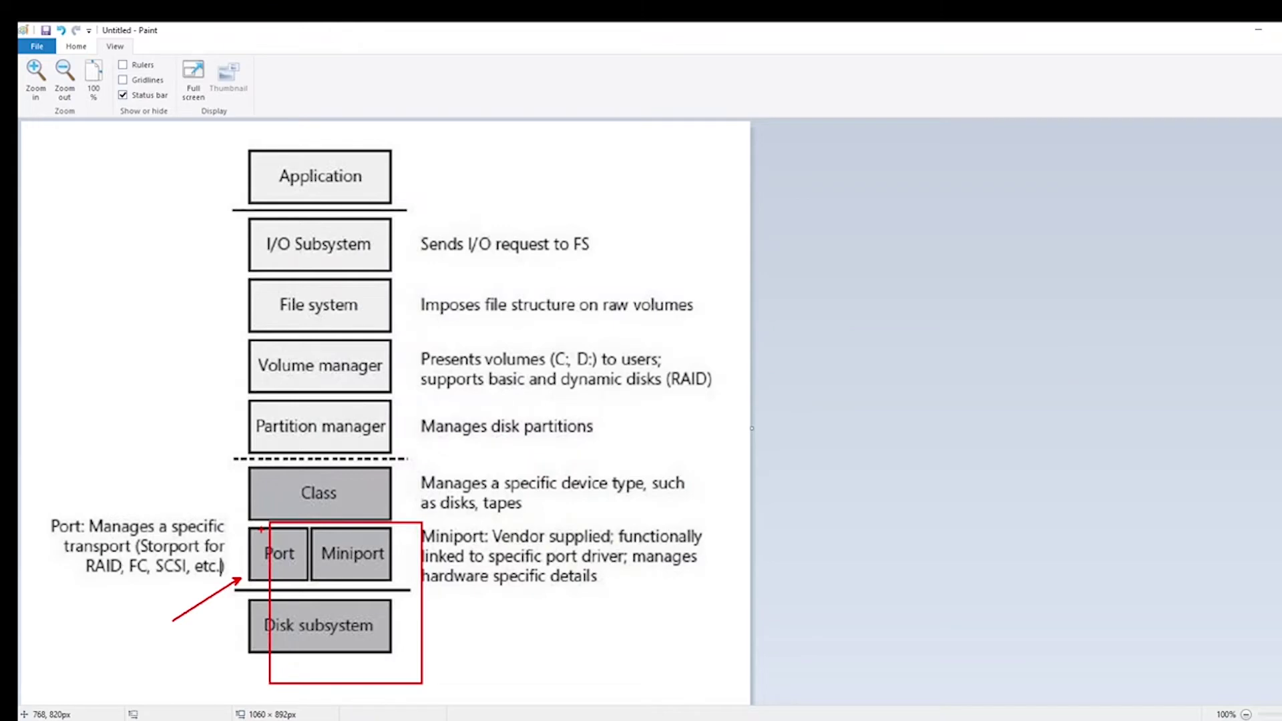
{"action": "key", "text": "ctrl+z"}
{"action": "key", "text": "ctrl+z"}
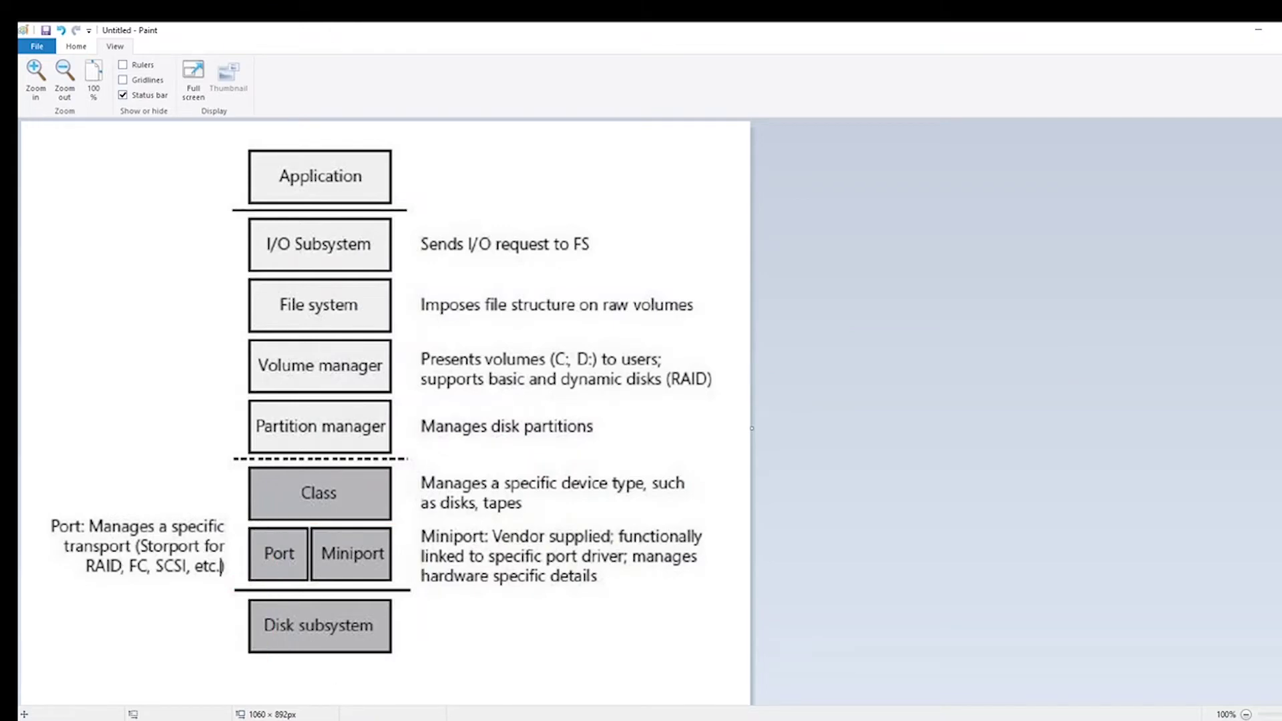
Step: Paste the logman create trace "storport" command at the PowerShell prompt and highlight its trace-creation part
{"action": "key", "text": "alt+Tab"}
{"action": "key", "text": "alt+Tab"}
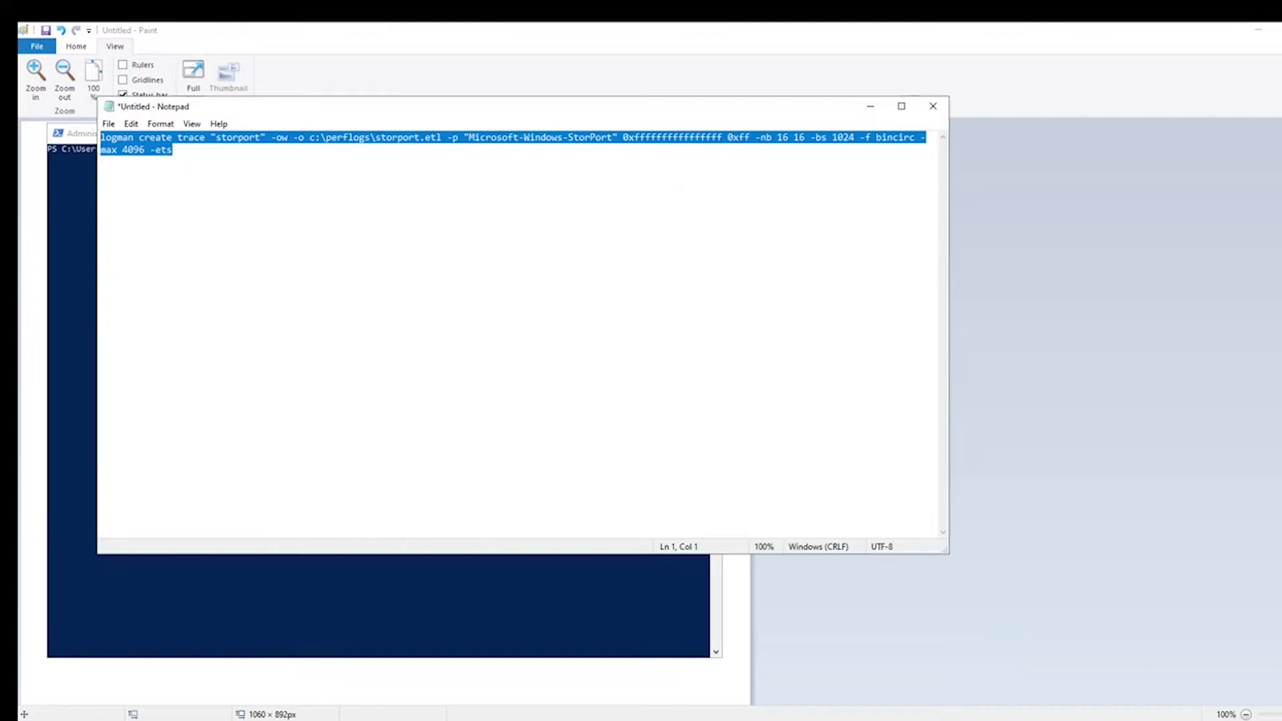
{"action": "key", "text": "super+Down"}
{"action": "key", "text": "alt+Tab"}
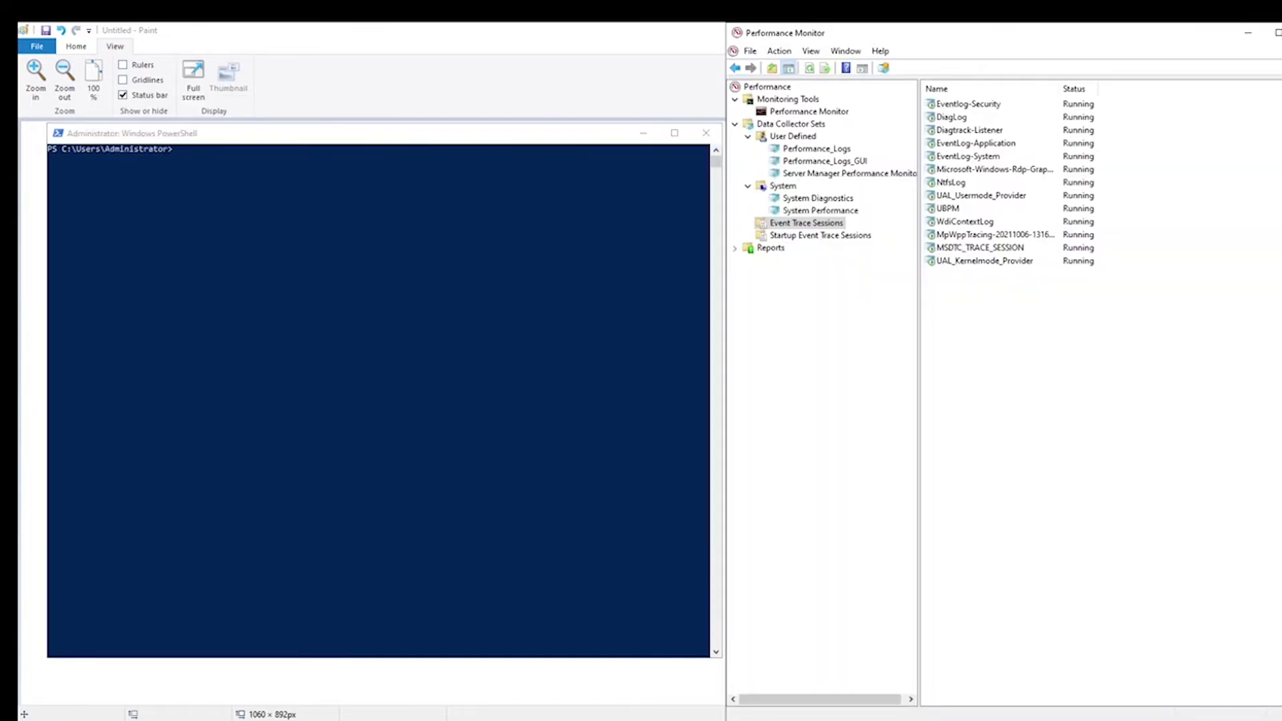
{"action": "left_click", "coordinate": [307, 176]}
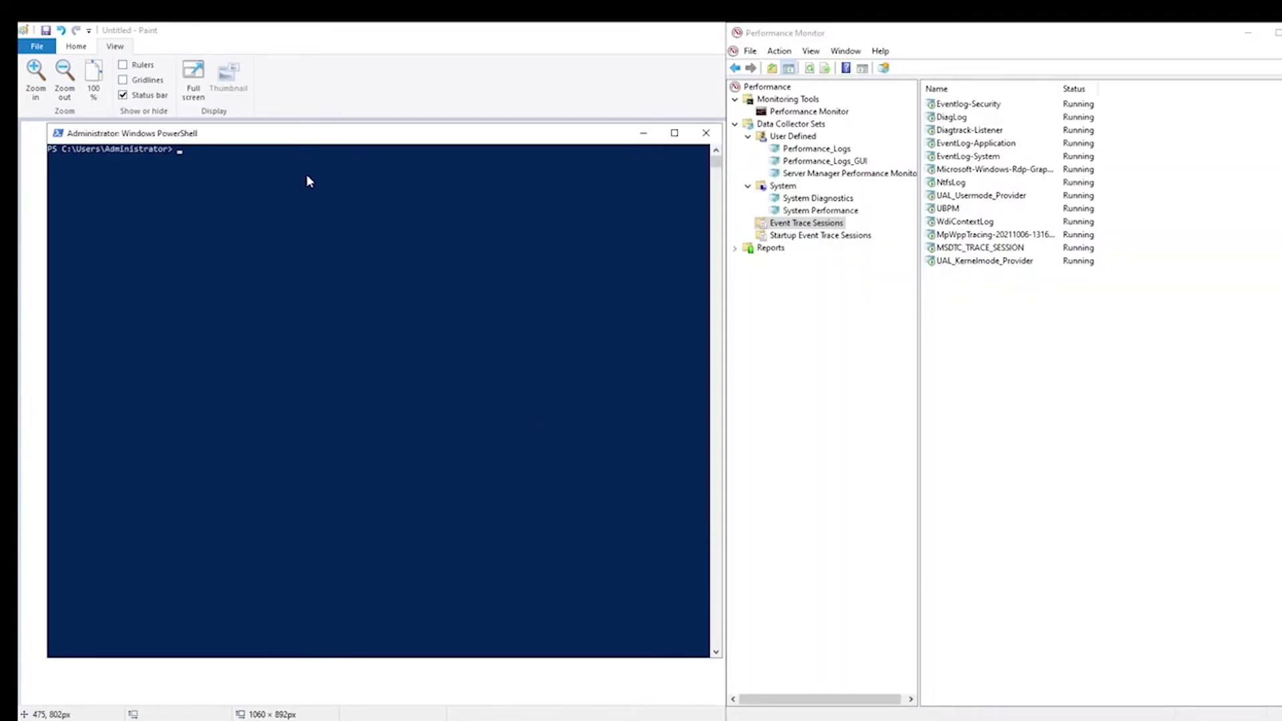
{"action": "right_click", "coordinate": [307, 176]}
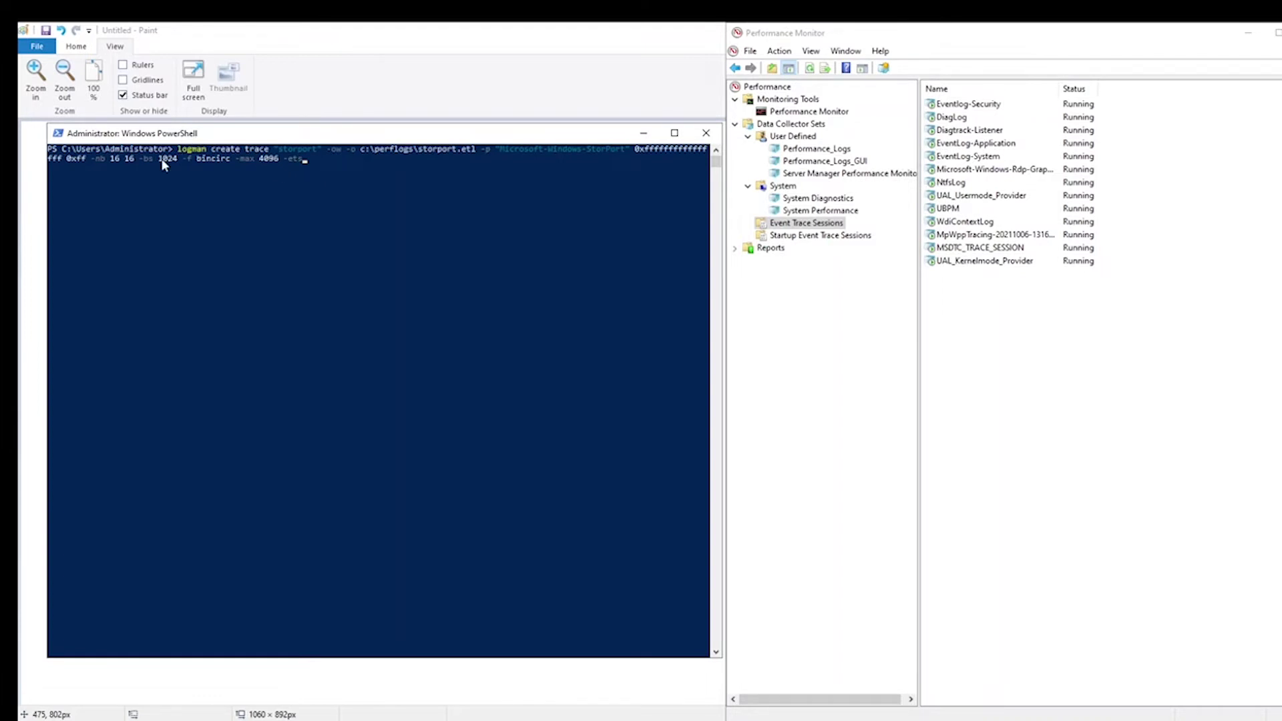
{"action": "left_click_drag", "start_coordinate": [179, 149], "coordinate": [280, 149]}
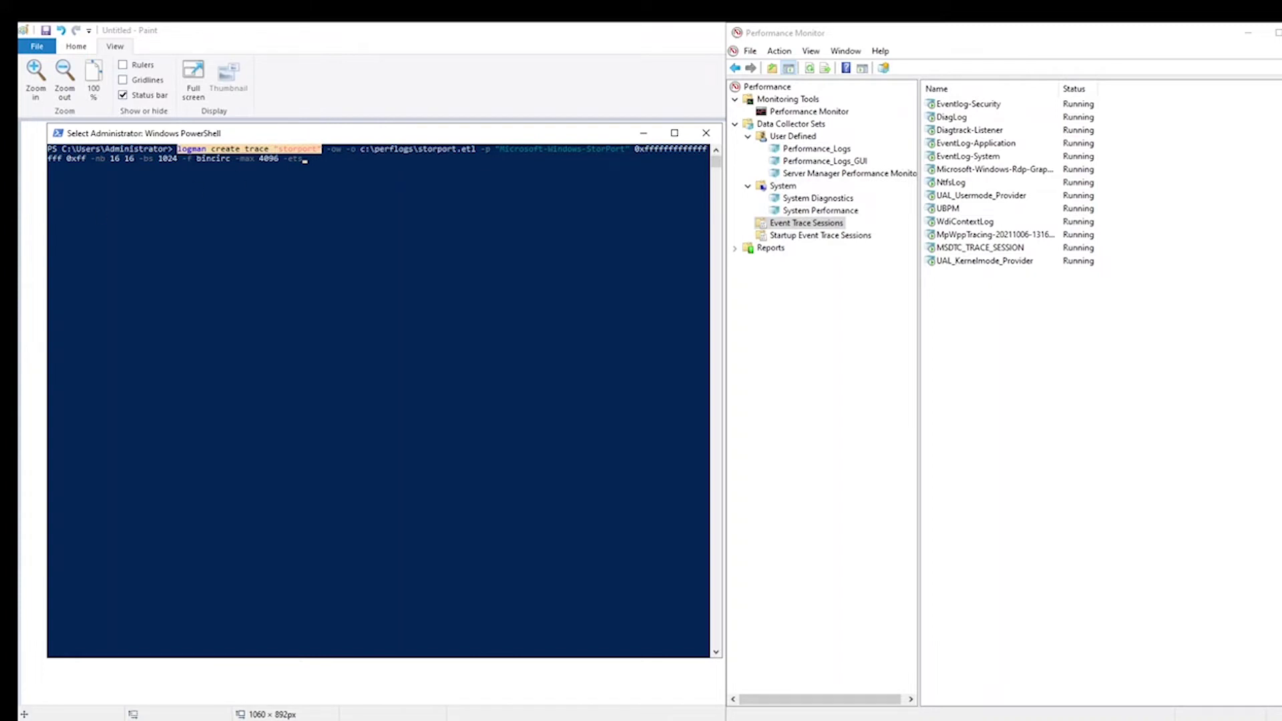
{"action": "left_click", "coordinate": [339, 149]}
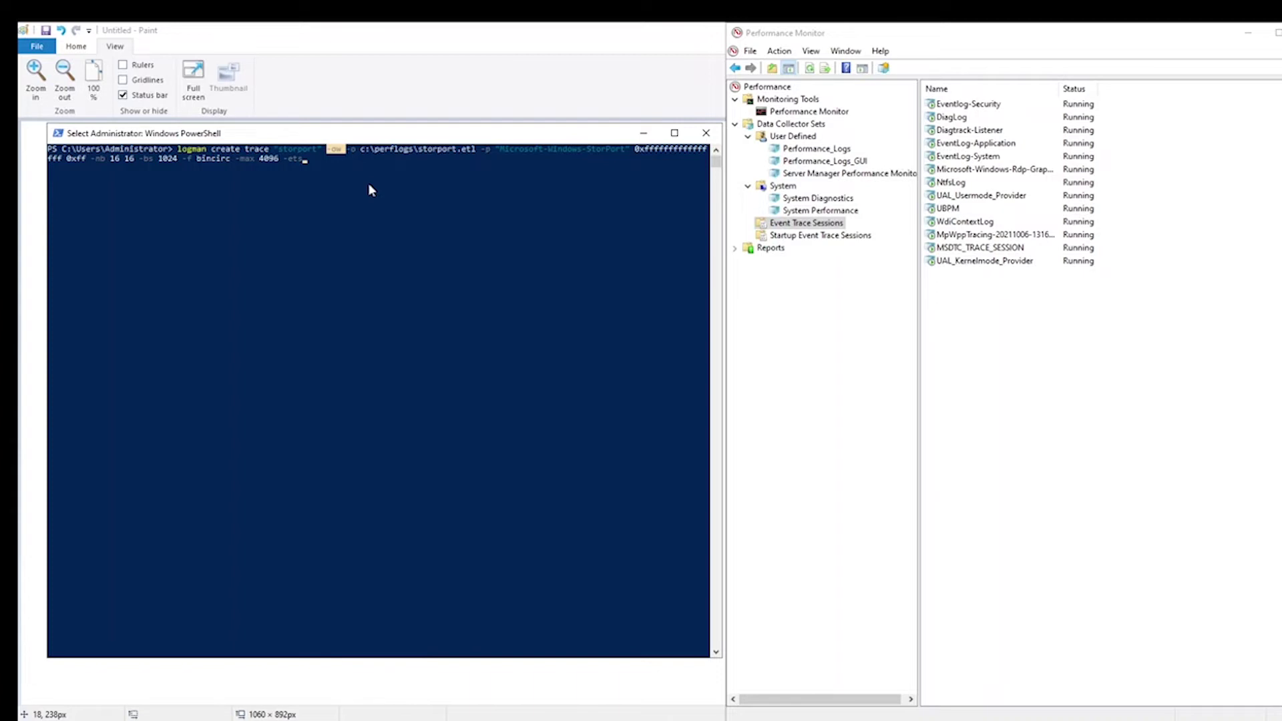
{"action": "double_click", "coordinate": [355, 151]}
{"action": "left_click_drag", "start_coordinate": [378, 160], "coordinate": [487, 153]}
{"action": "double_click", "coordinate": [523, 149]}
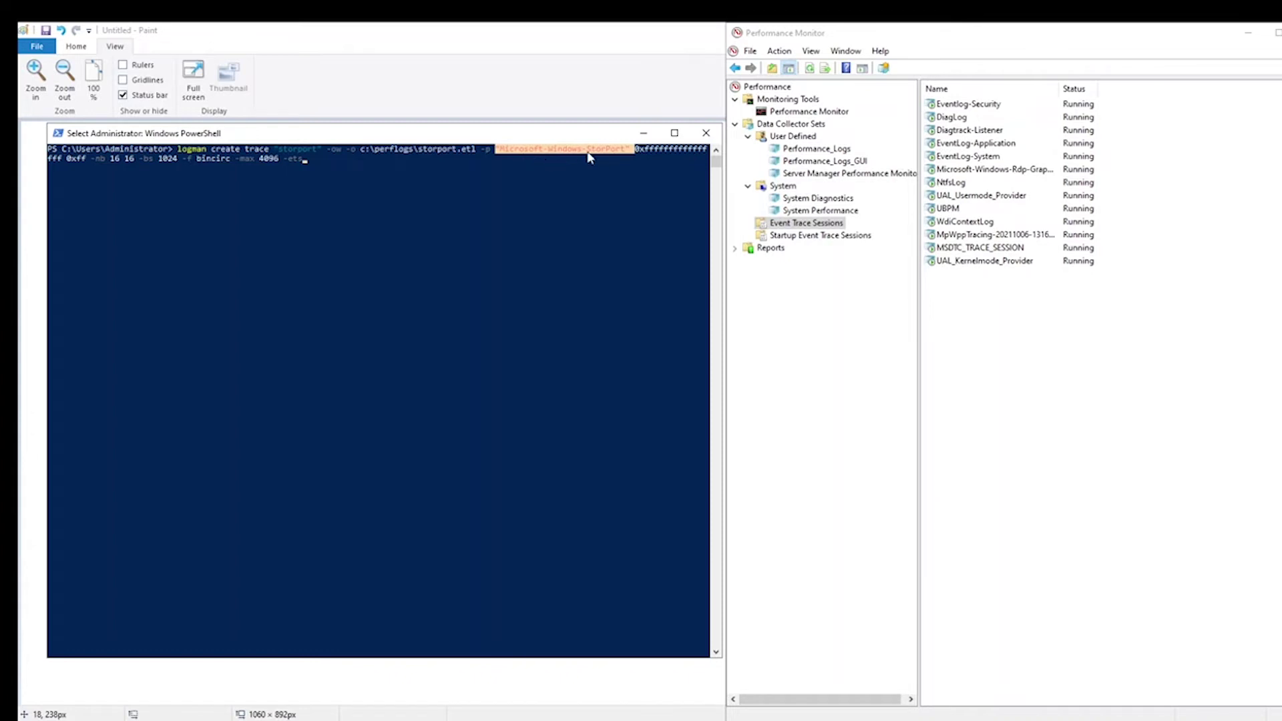
{"action": "double_click", "coordinate": [648, 152]}
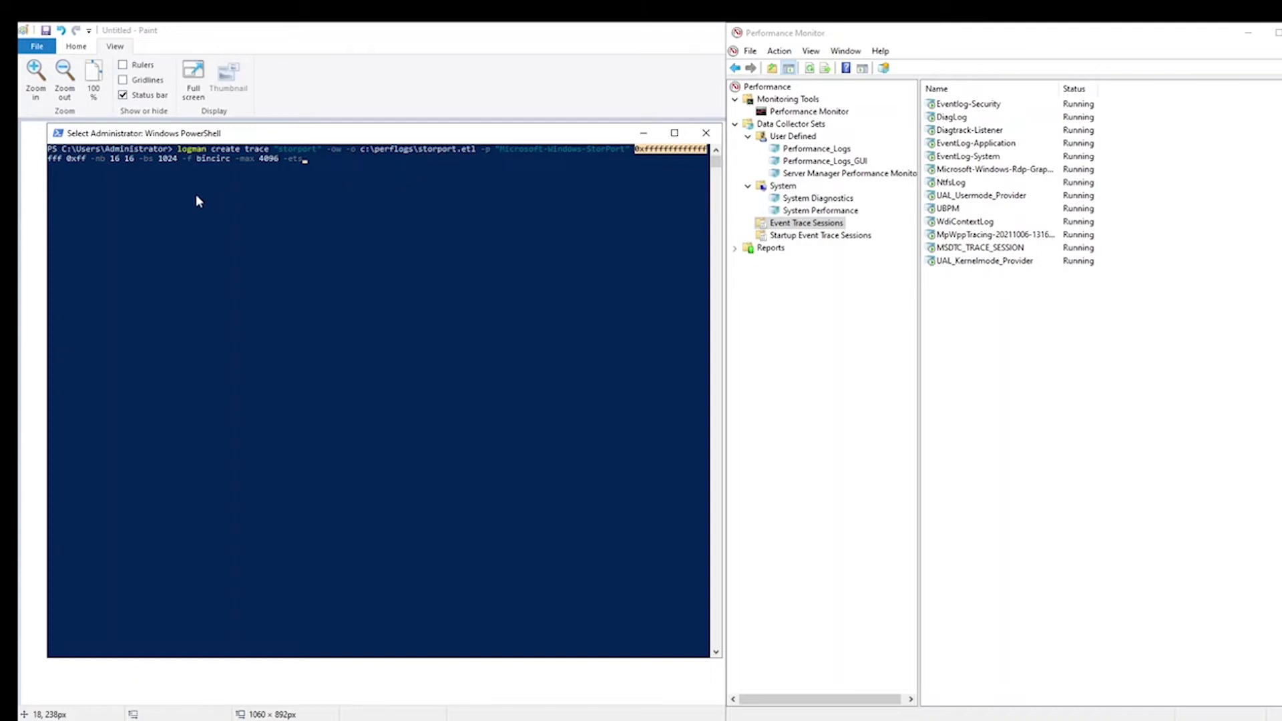
{"action": "double_click", "coordinate": [101, 157]}
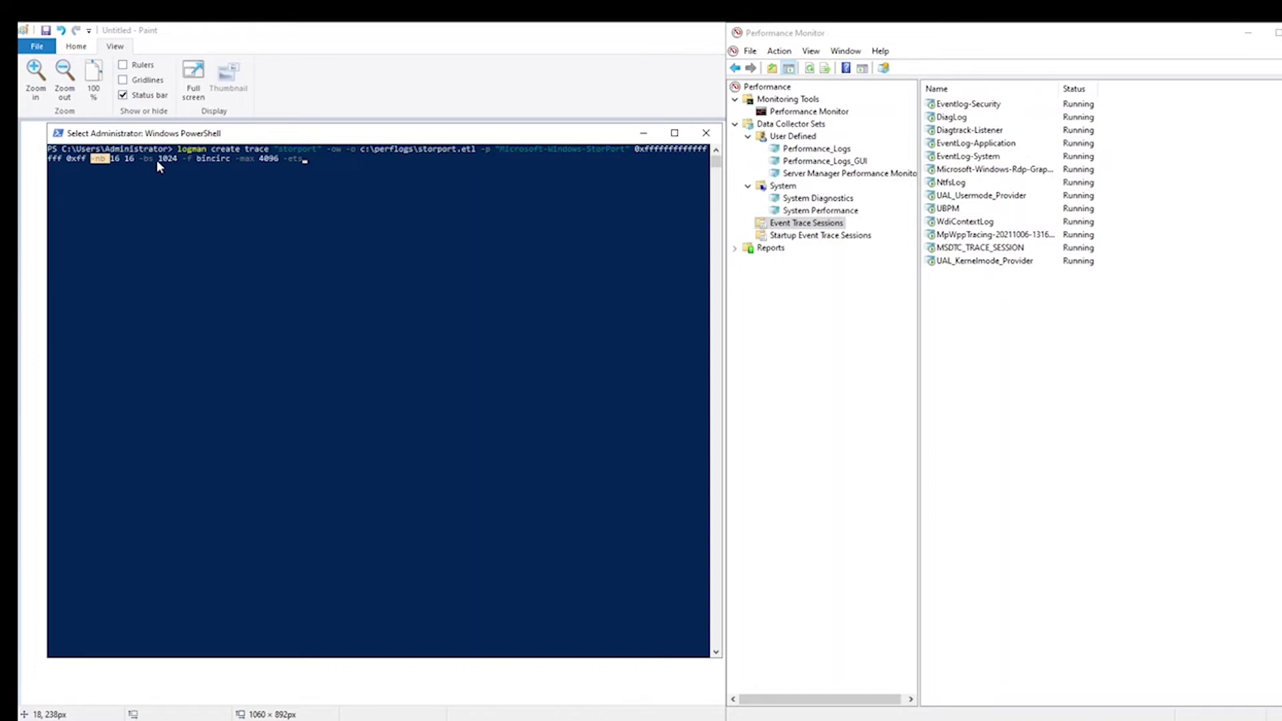
{"action": "double_click", "coordinate": [146, 158]}
{"action": "double_click", "coordinate": [167, 159]}
{"action": "double_click", "coordinate": [211, 163]}
{"action": "double_click", "coordinate": [252, 160]}
{"action": "double_click", "coordinate": [273, 161]}
Step: Start the storport trace, refresh Event Trace Sessions in Performance Monitor, and open storport's properties
{"action": "left_click", "coordinate": [339, 156]}
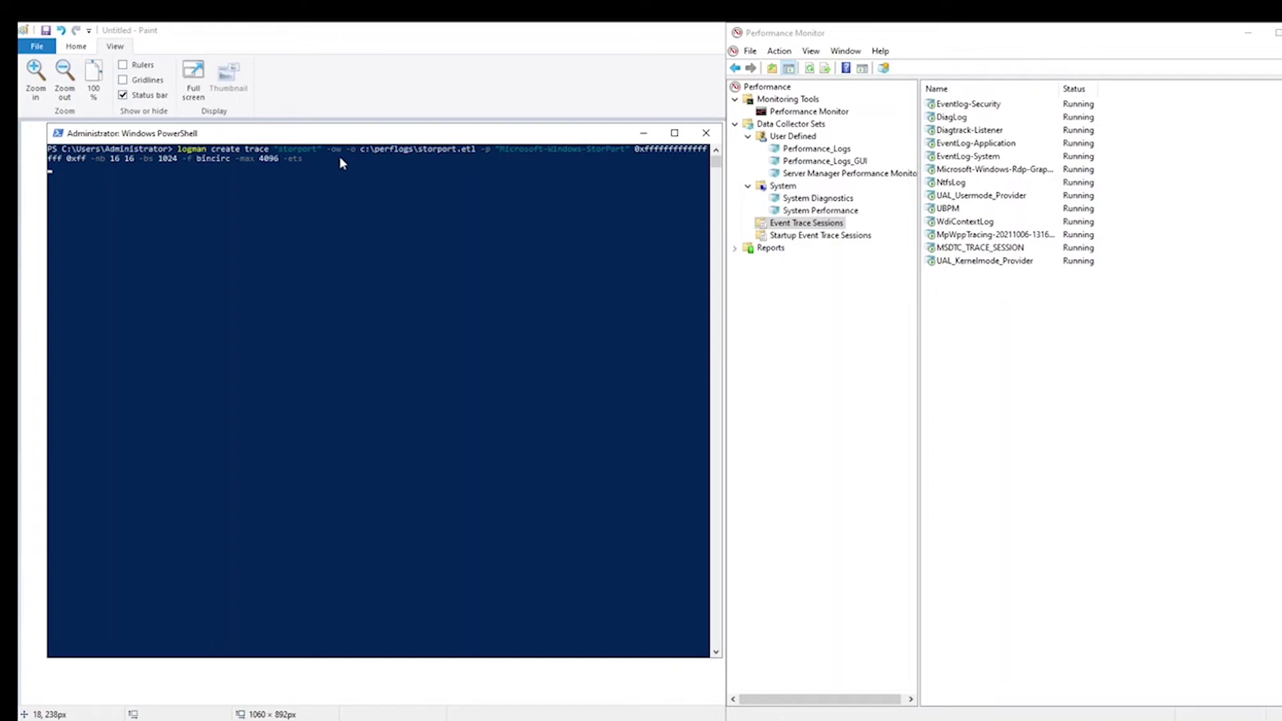
{"action": "key", "text": "Return"}
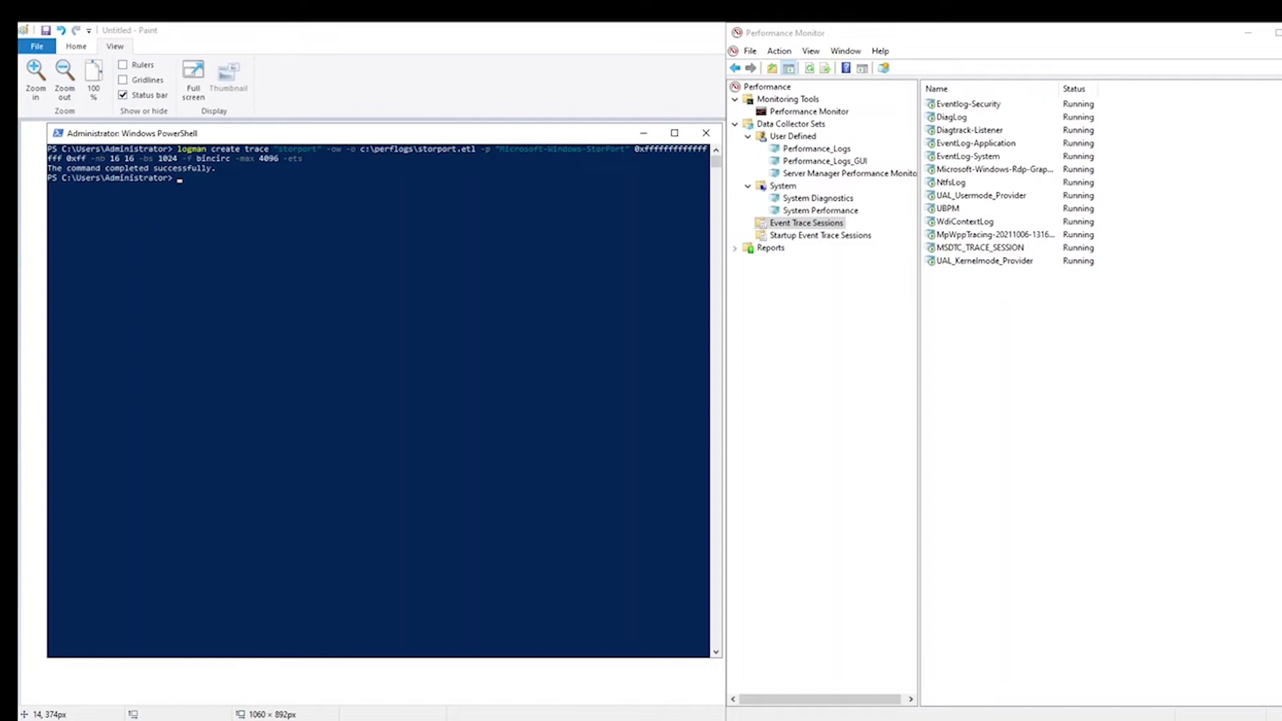
{"action": "left_click", "coordinate": [808, 234]}
{"action": "right_click", "coordinate": [807, 230]}
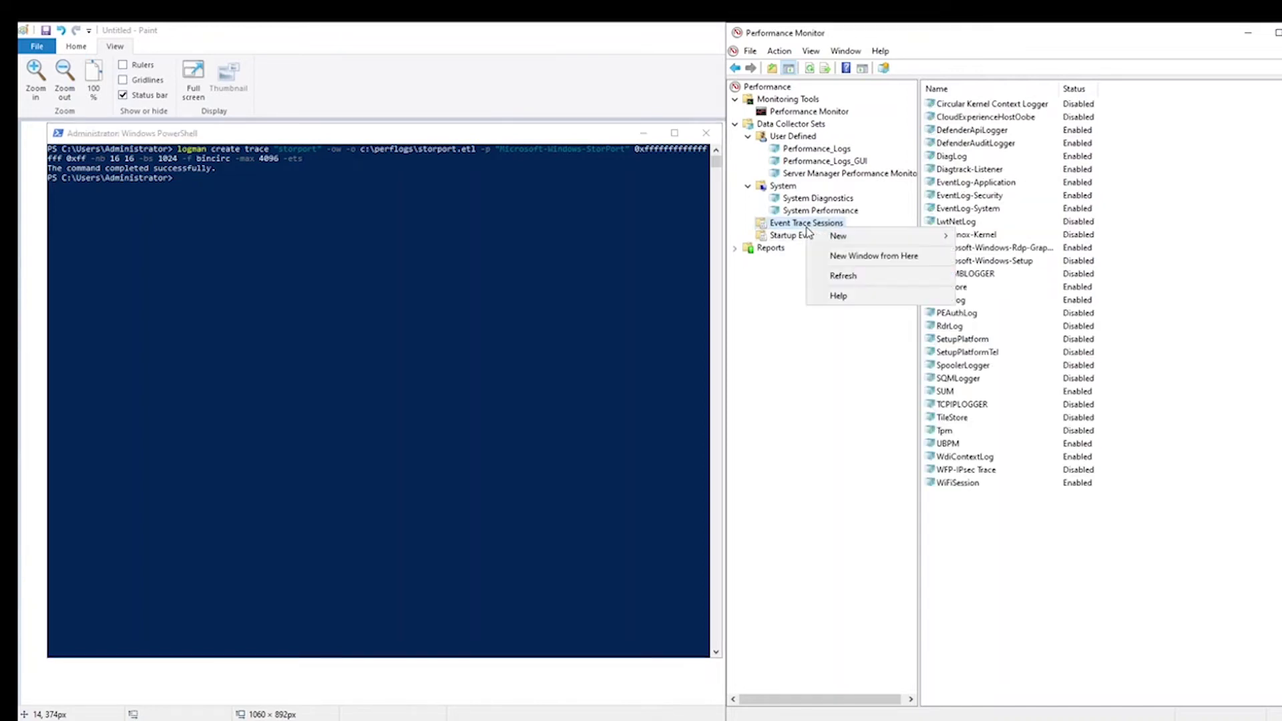
{"action": "left_click", "coordinate": [800, 225]}
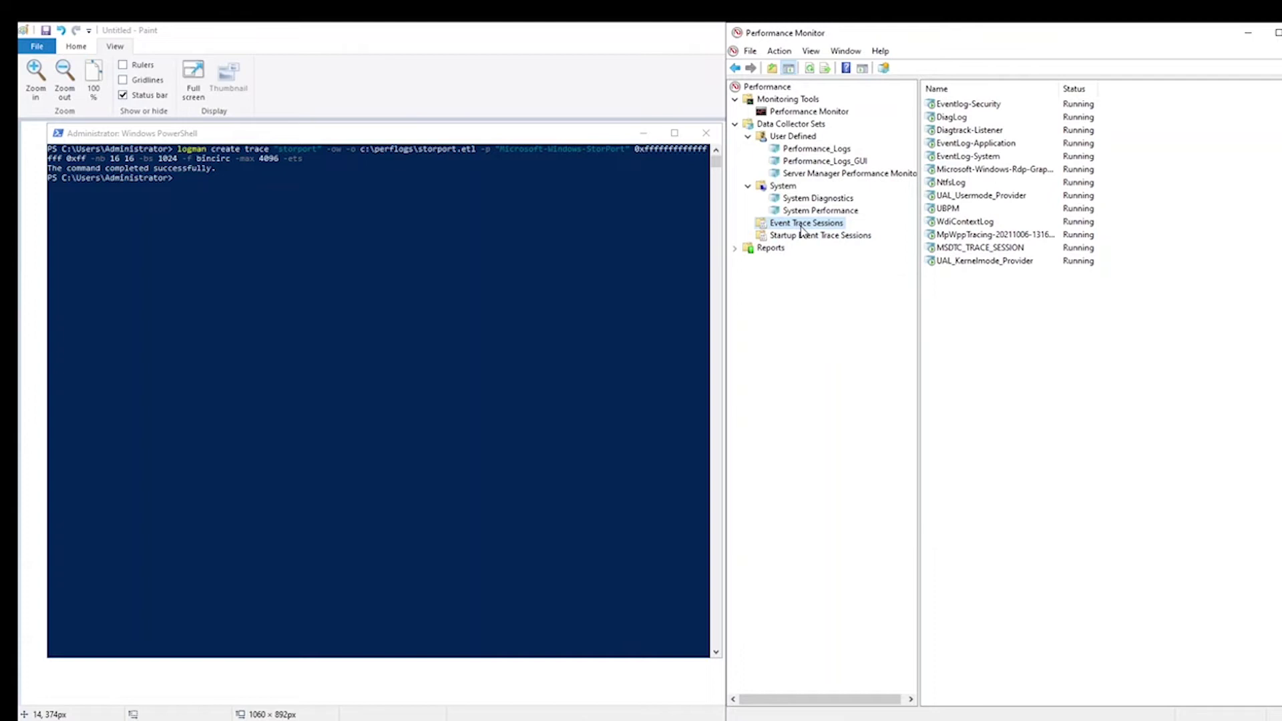
{"action": "right_click", "coordinate": [795, 225]}
{"action": "left_click", "coordinate": [835, 287]}
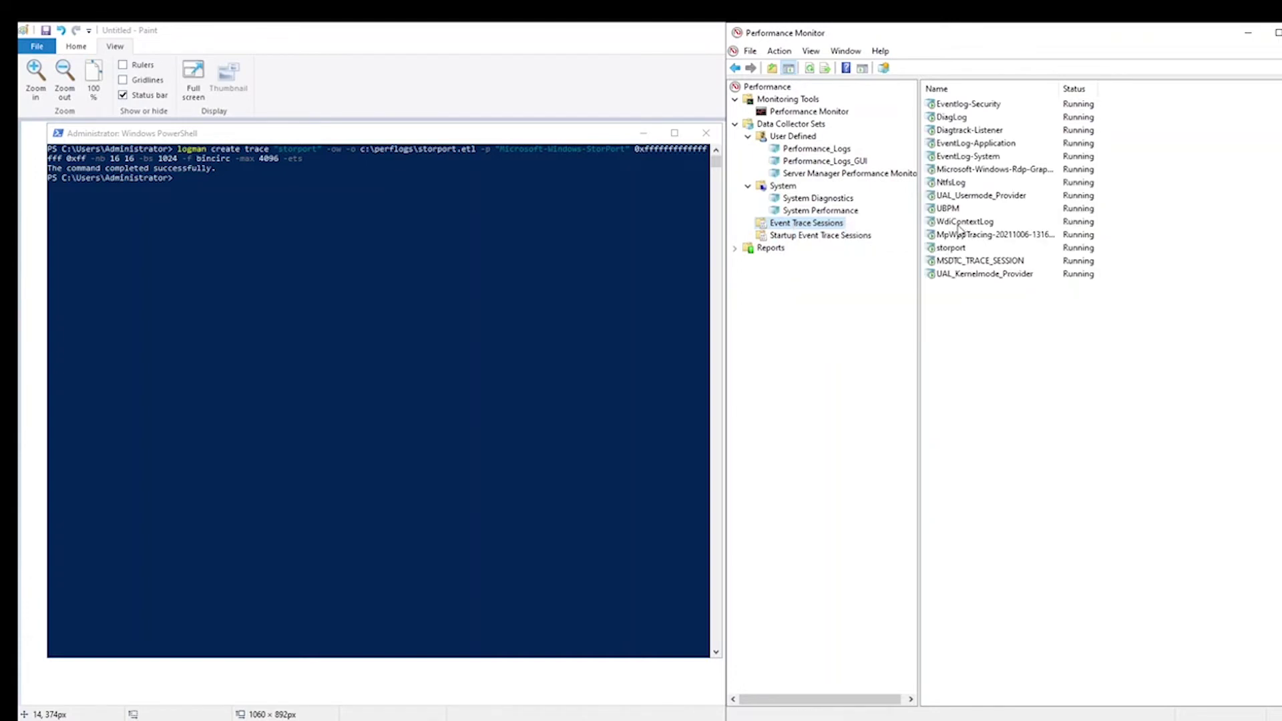
{"action": "double_click", "coordinate": [959, 249]}
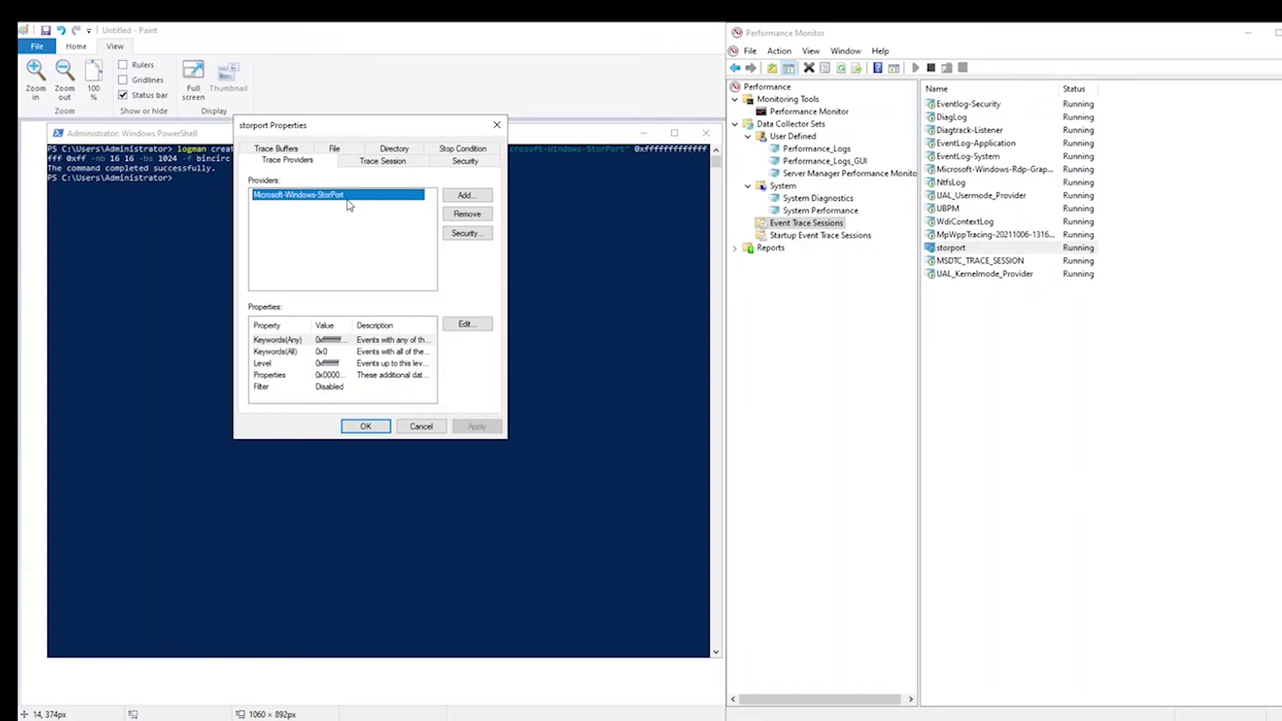
{"action": "left_click", "coordinate": [288, 342]}
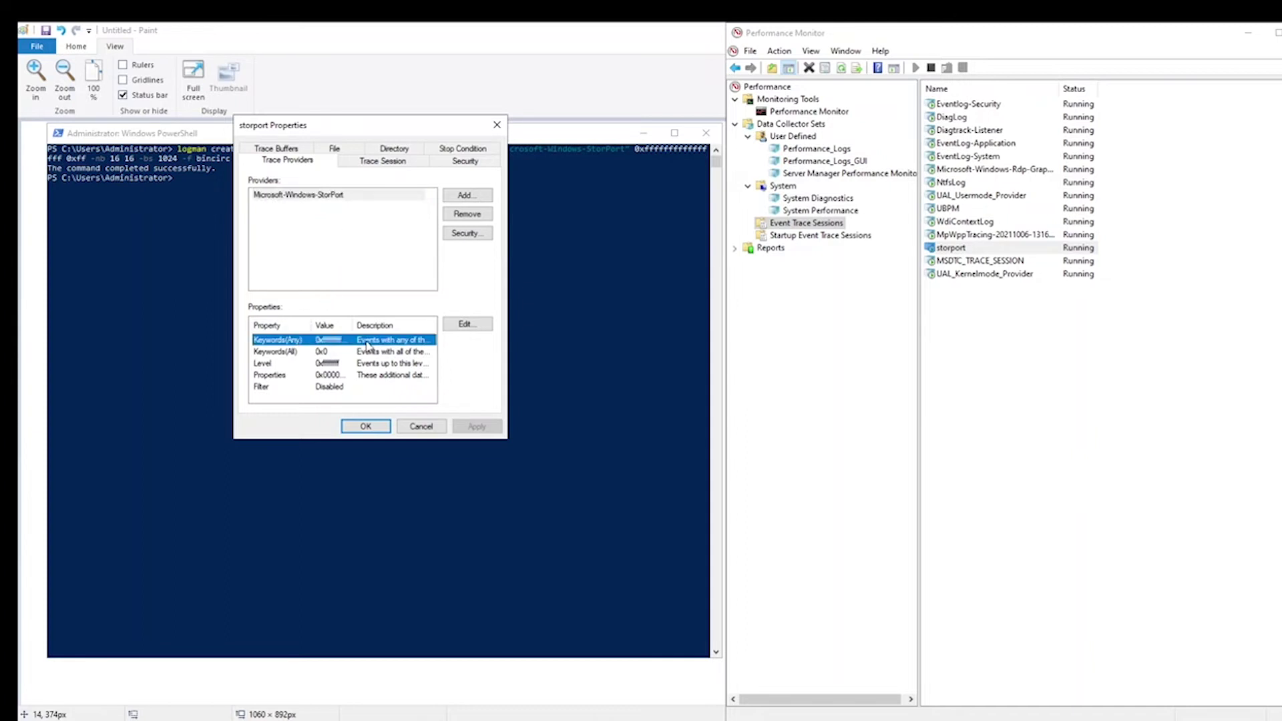
{"action": "left_click", "coordinate": [466, 324]}
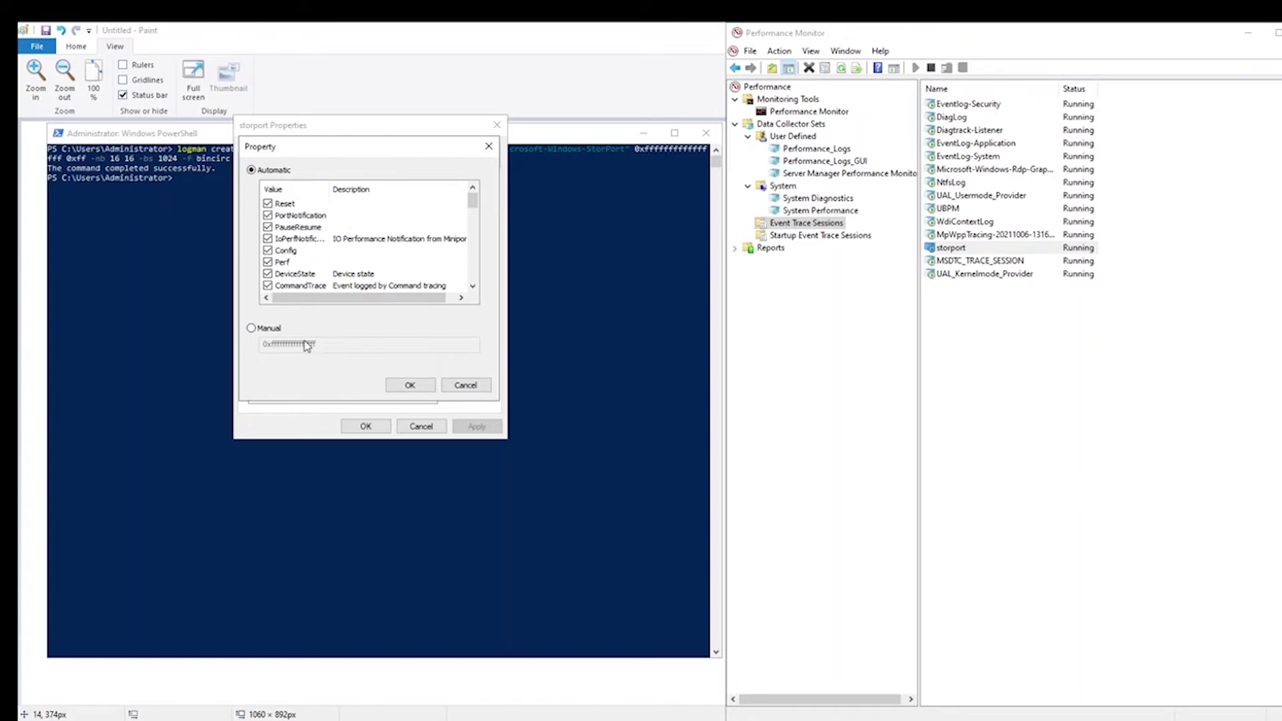
{"action": "left_click", "coordinate": [468, 386]}
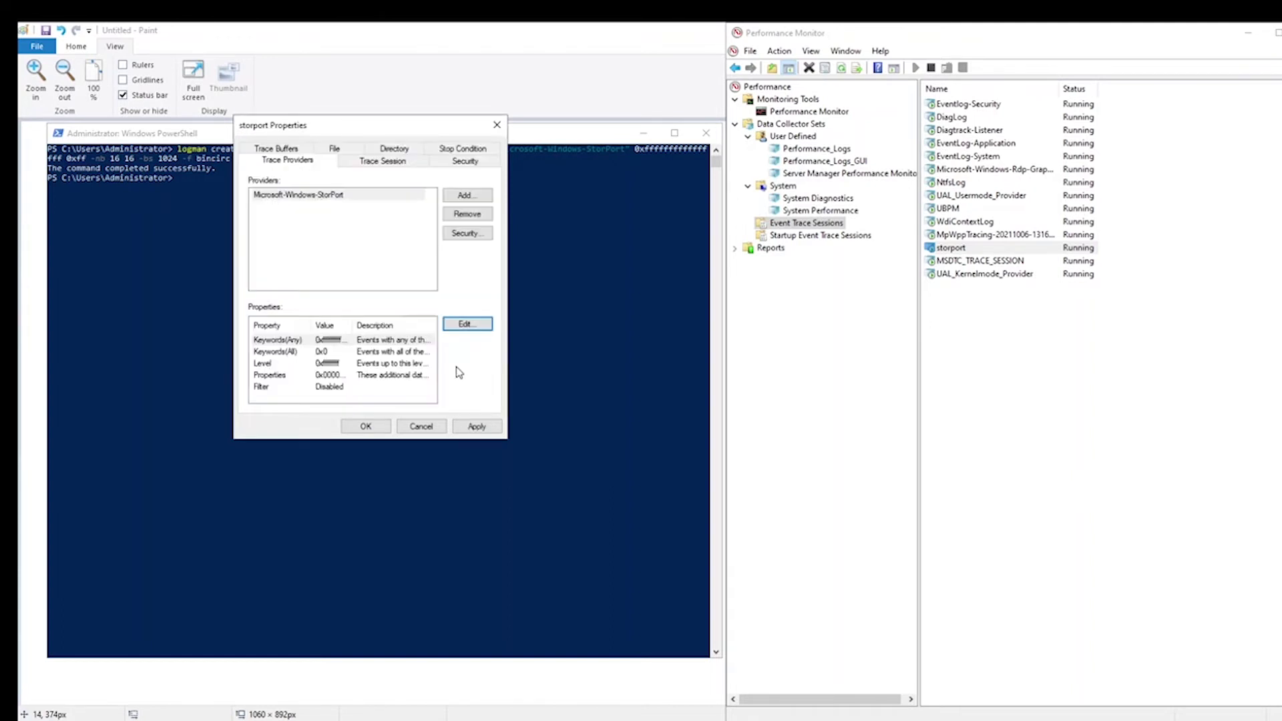
Step: Show the storport session's File tab, with log file storport in Circular mode
{"action": "left_click", "coordinate": [342, 151]}
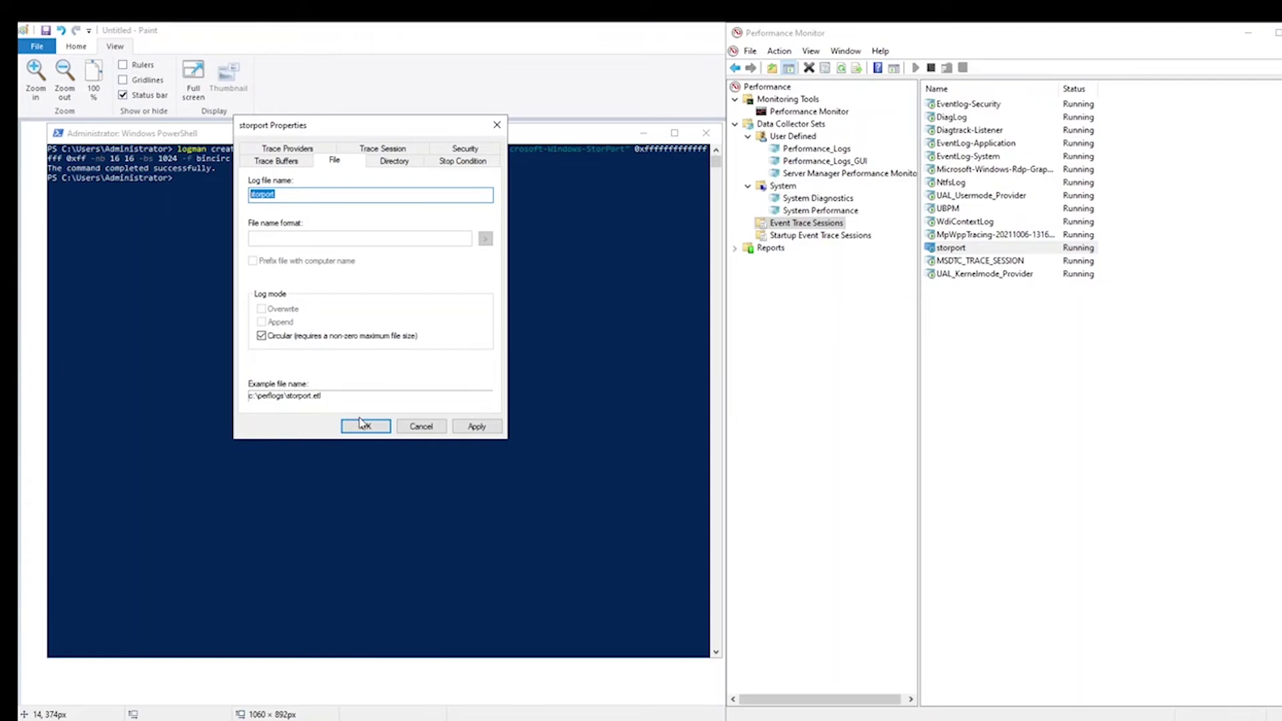
{"action": "left_click", "coordinate": [420, 428]}
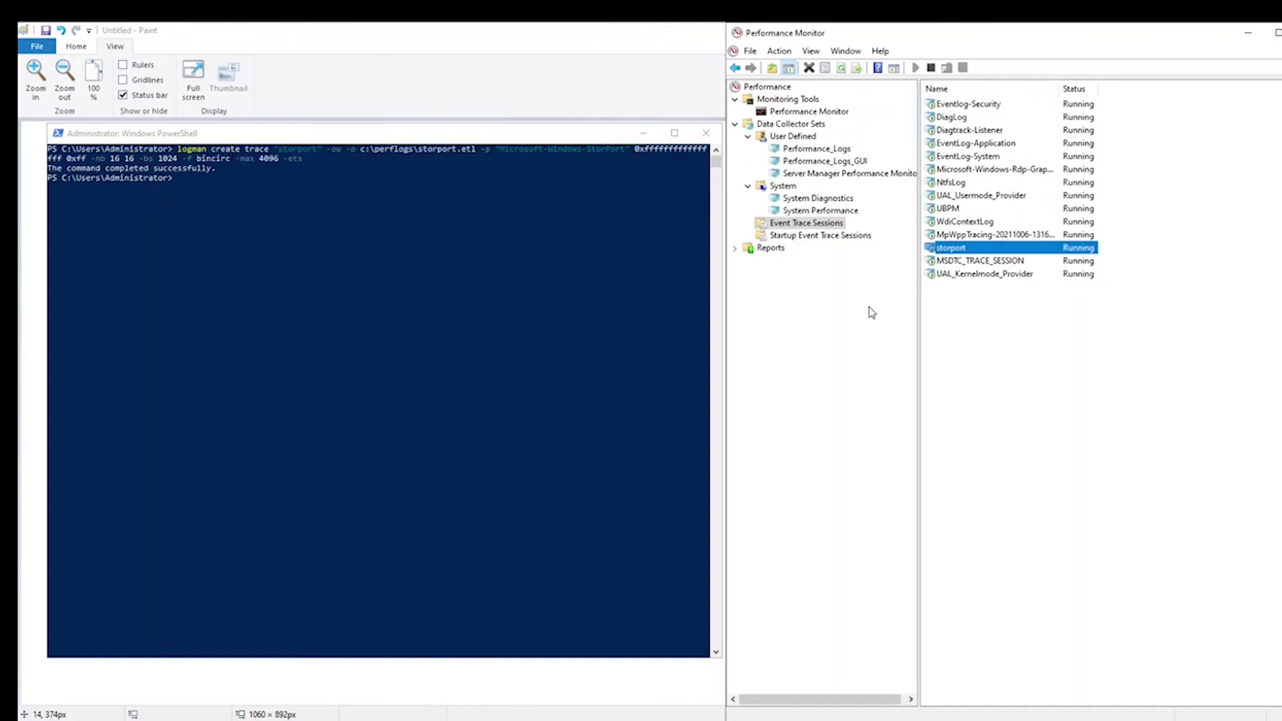
{"action": "left_click", "coordinate": [969, 261]}
{"action": "left_click", "coordinate": [966, 249]}
{"action": "left_click", "coordinate": [282, 158]}
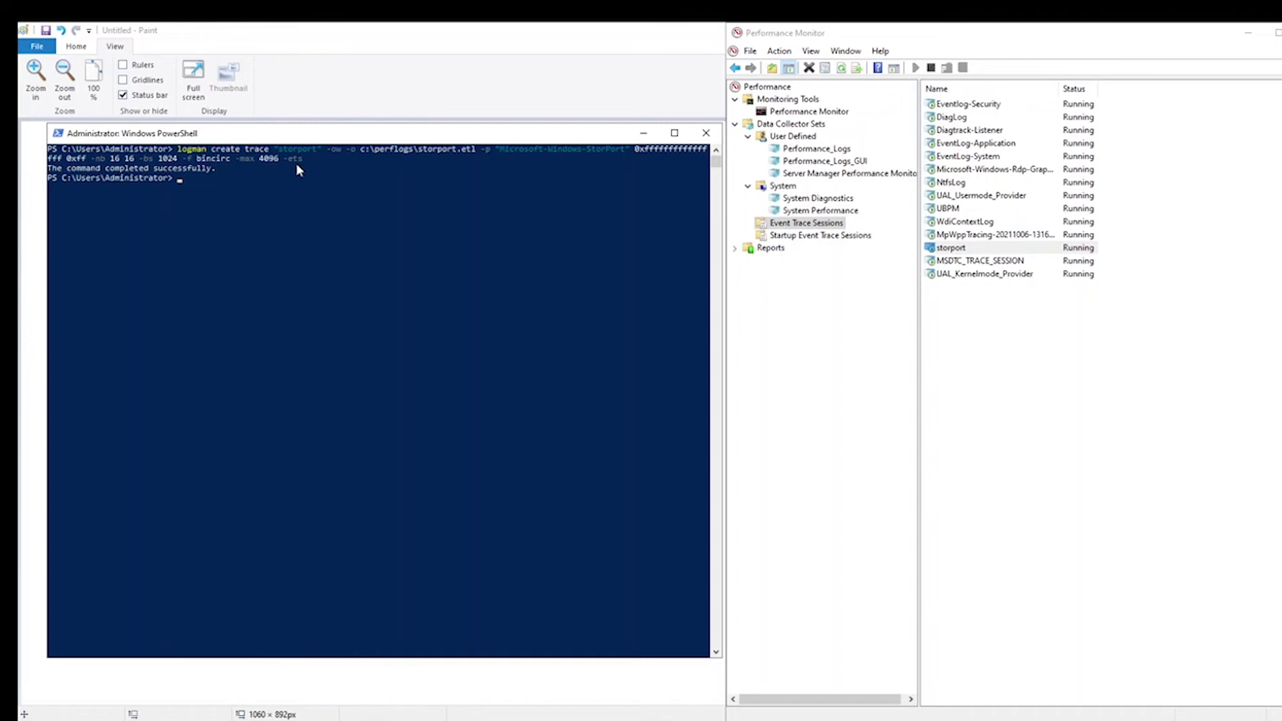
Step: Stop the storport trace with logman stop "storport" -ets
{"action": "left_click", "coordinate": [285, 216]}
{"action": "key", "text": "Escape"}
{"action": "type", "text": "logman stop \"storport\" -ets"}
{"action": "key", "text": "Return"}
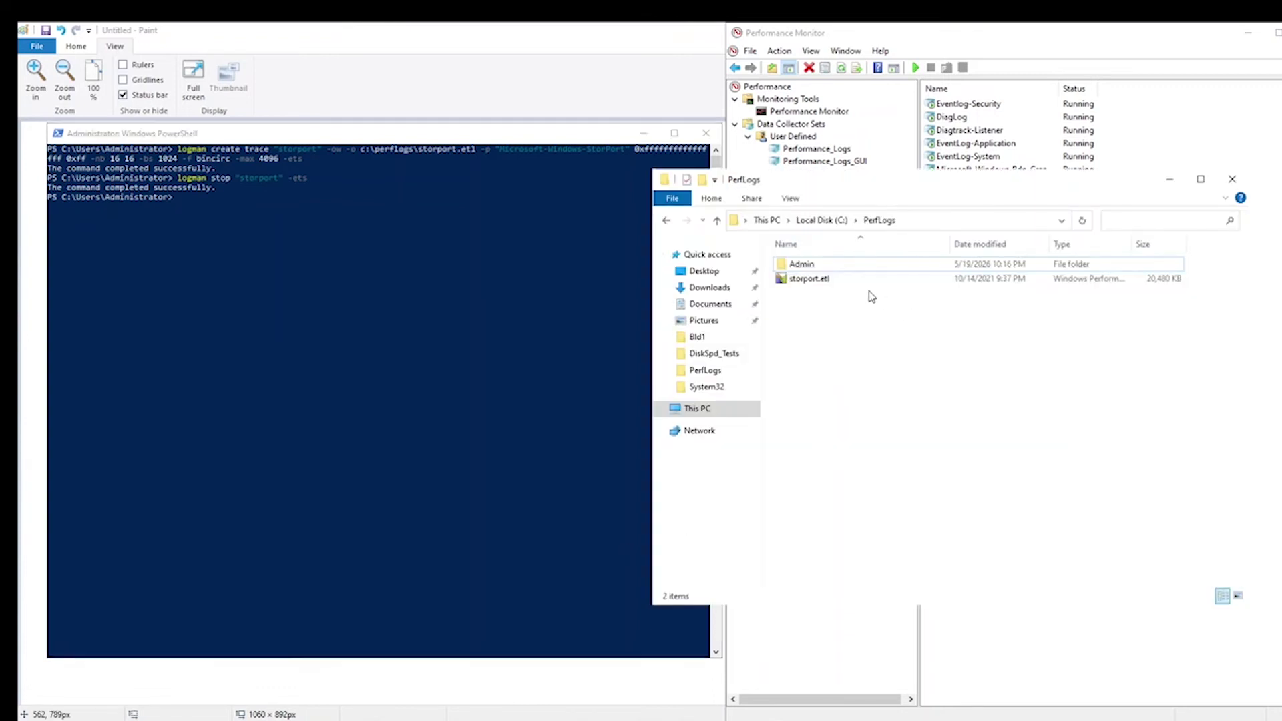
Step: Select storport.etl and copy the C:\PerfLogs path from the address bar
{"action": "left_click", "coordinate": [1062, 283]}
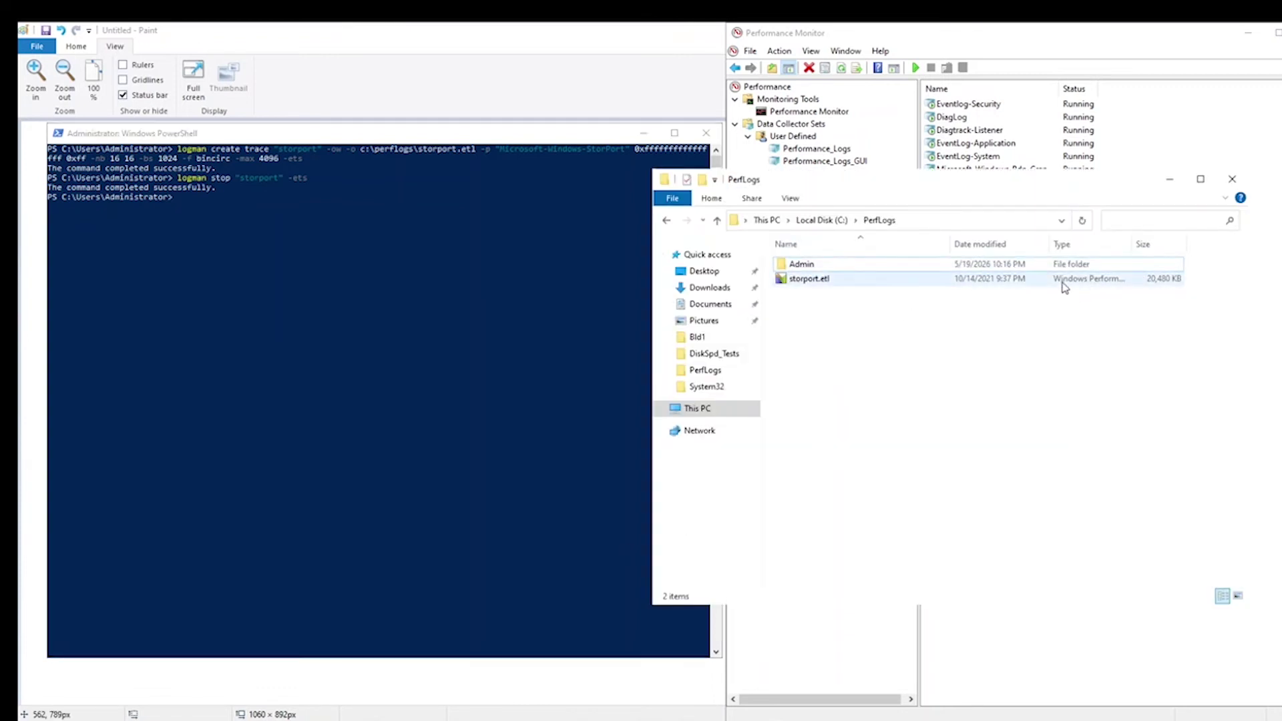
{"action": "left_click", "coordinate": [895, 220]}
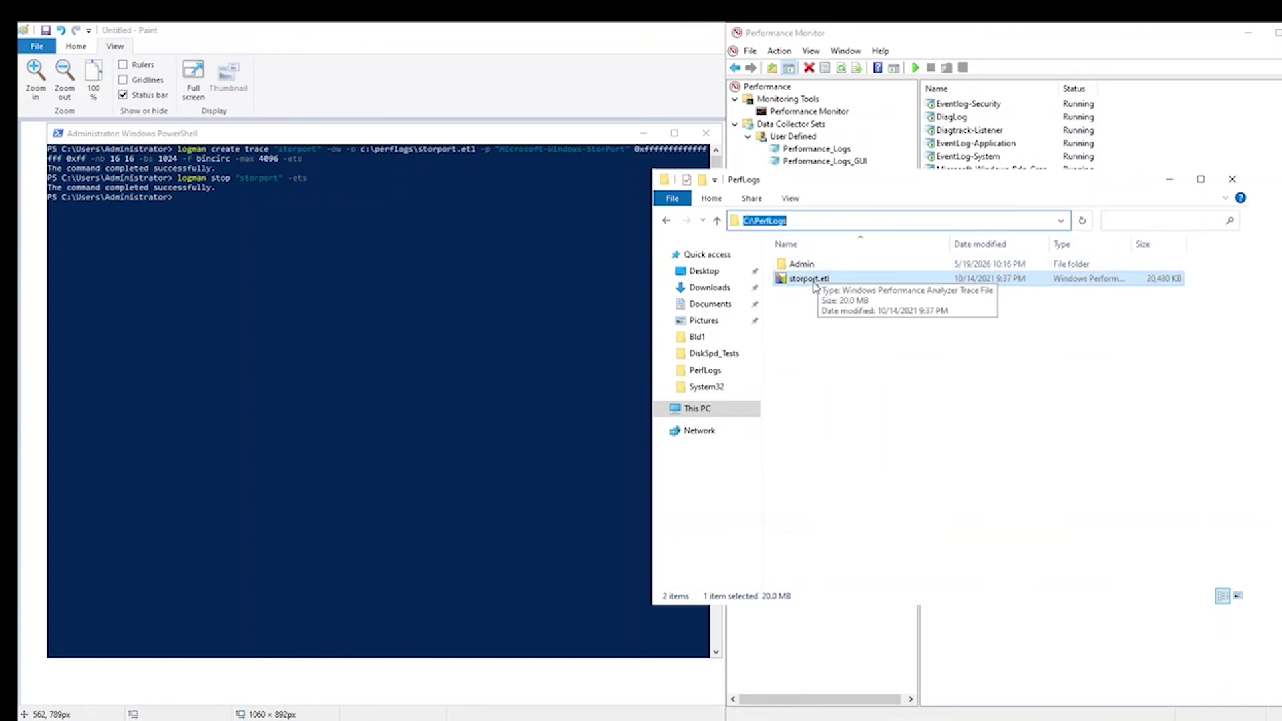
{"action": "right_click", "coordinate": [768, 221]}
{"action": "left_click", "coordinate": [798, 265]}
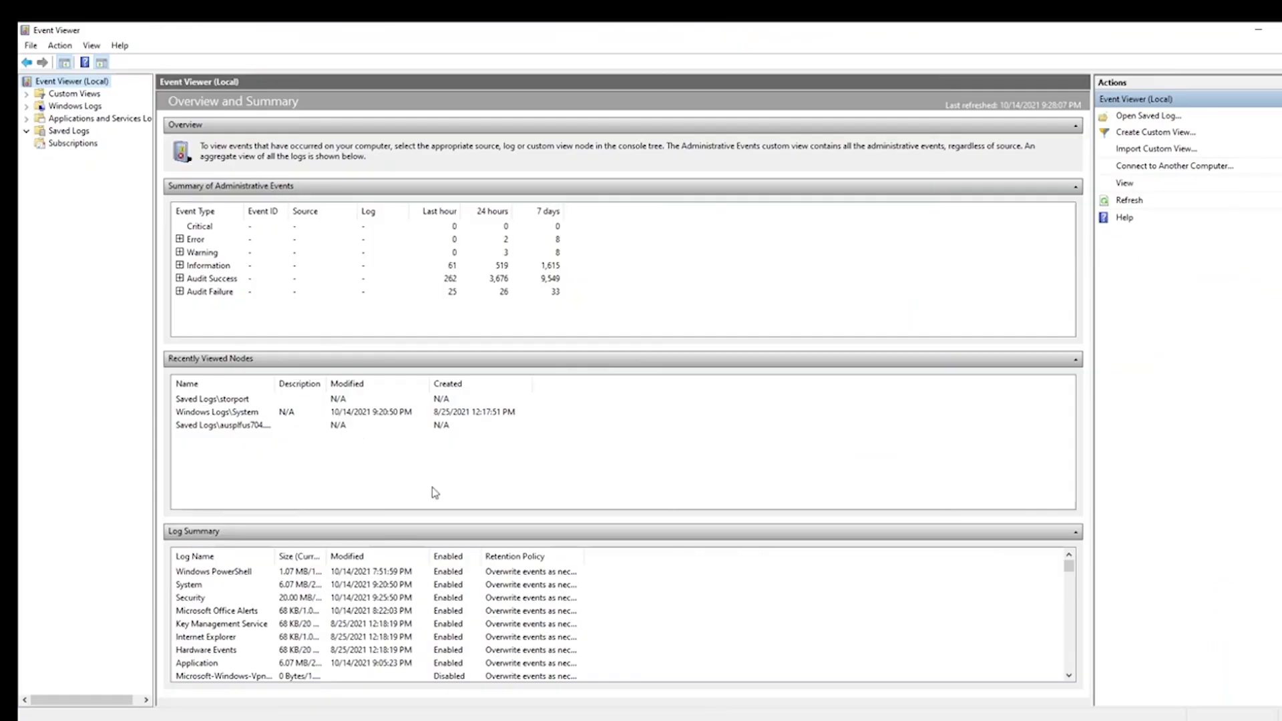
Step: Open storport.etl as a saved log named storport, converting it to the new log format
{"action": "right_click", "coordinate": [71, 83]}
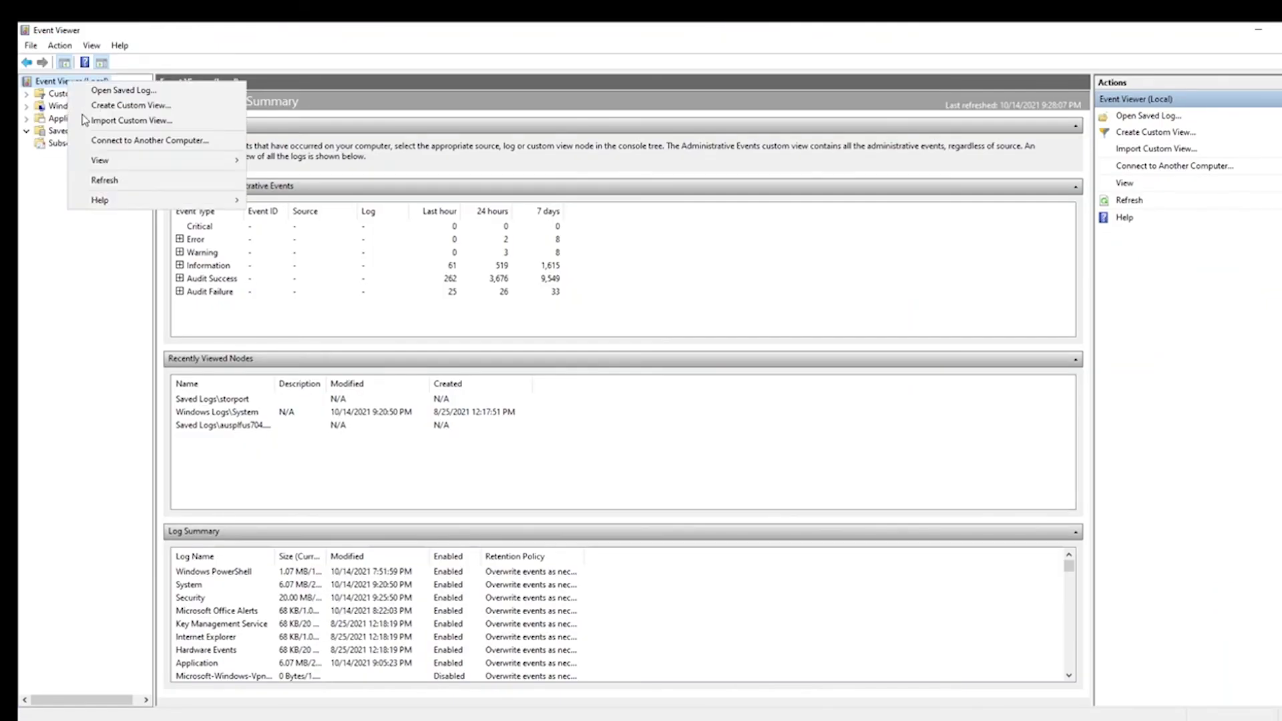
{"action": "left_click", "coordinate": [119, 91]}
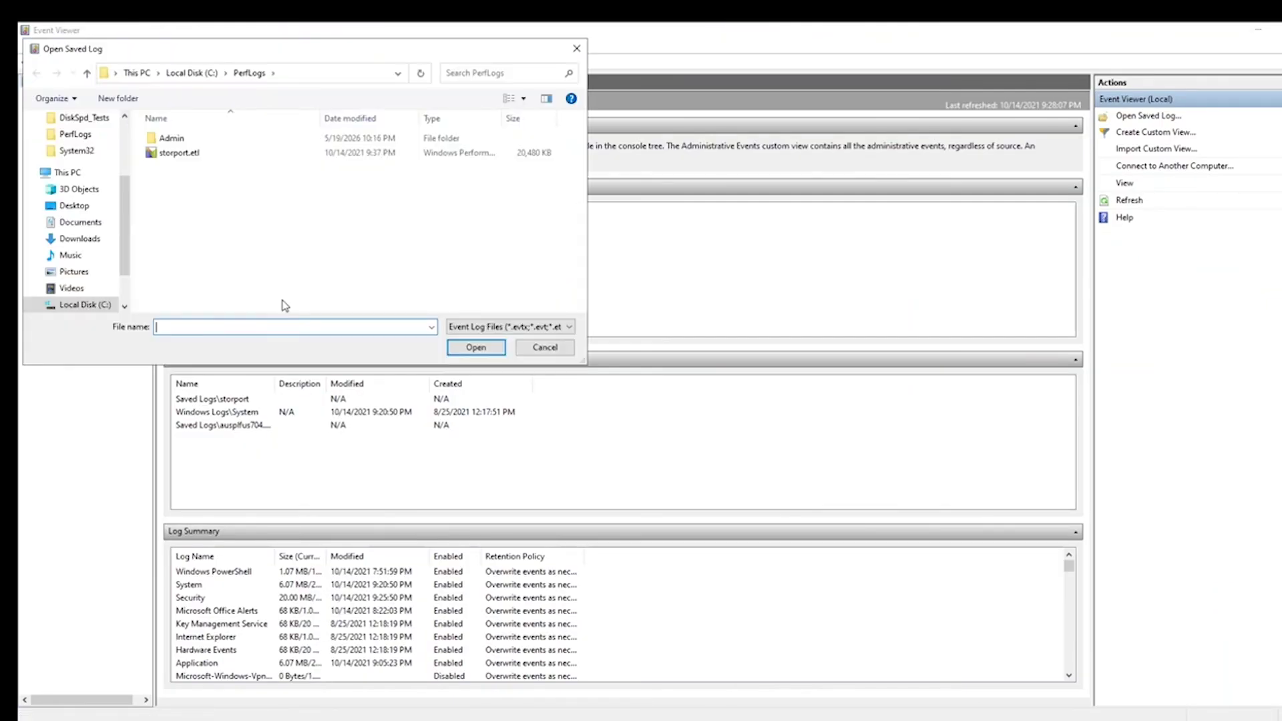
{"action": "double_click", "coordinate": [181, 153]}
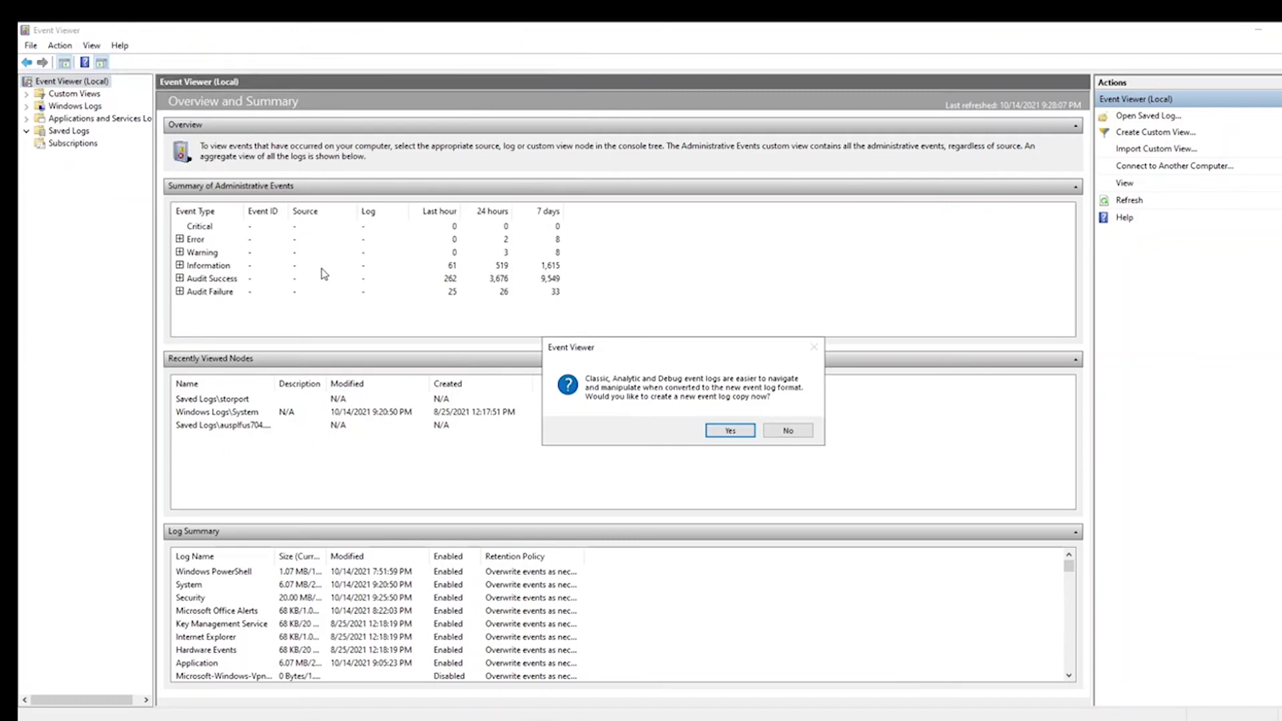
{"action": "left_click", "coordinate": [730, 432]}
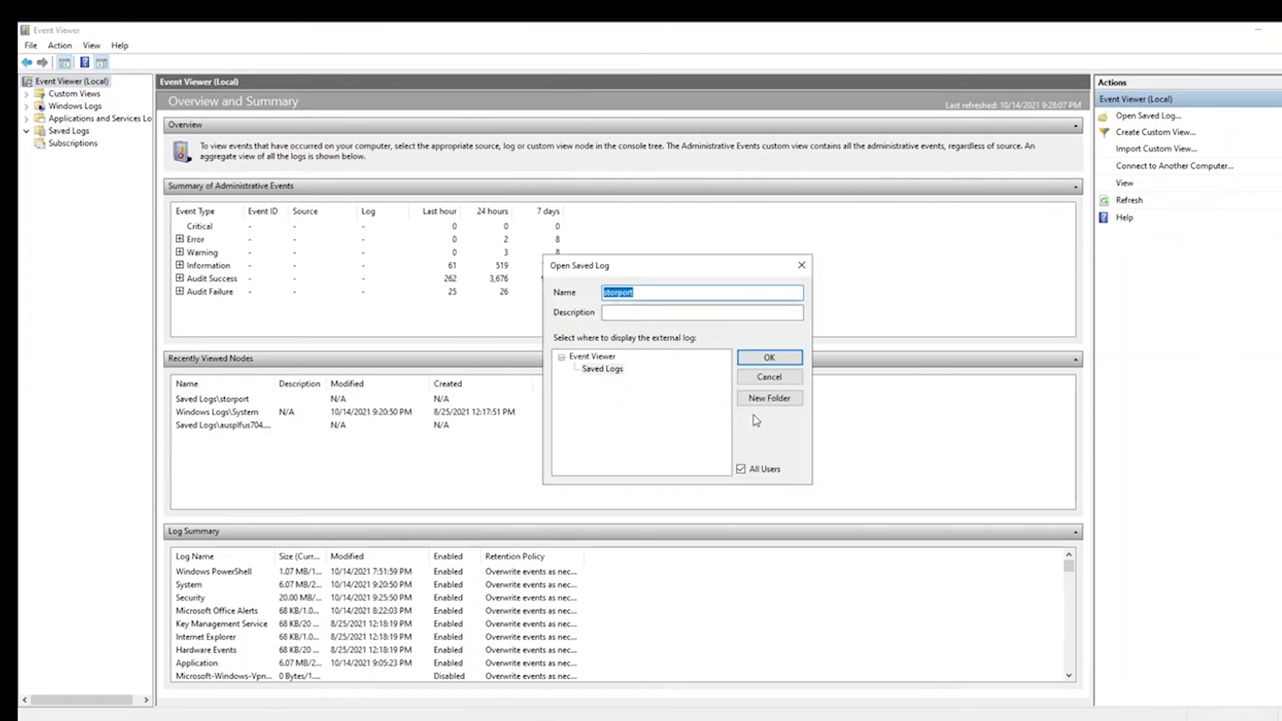
{"action": "left_click", "coordinate": [768, 357]}
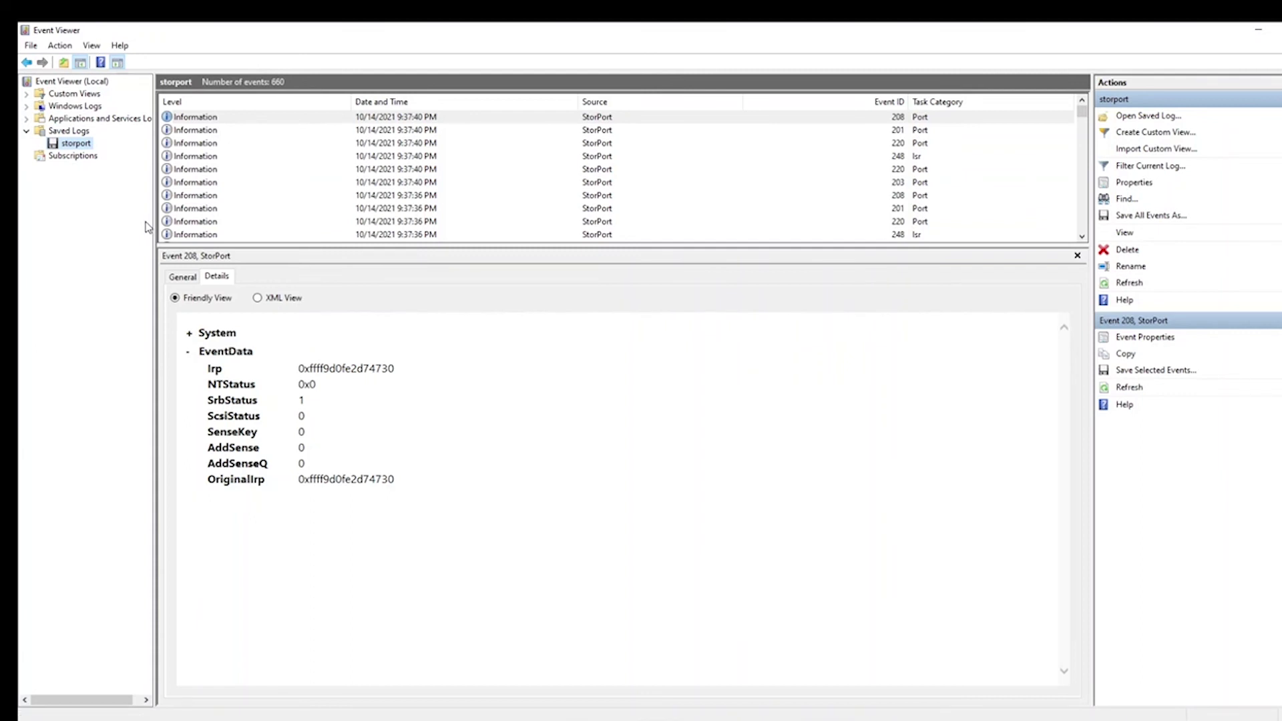
Step: Show event 201's details in XML then Friendly view and select the RequestDuration_100ns 506 line
{"action": "left_click", "coordinate": [917, 131]}
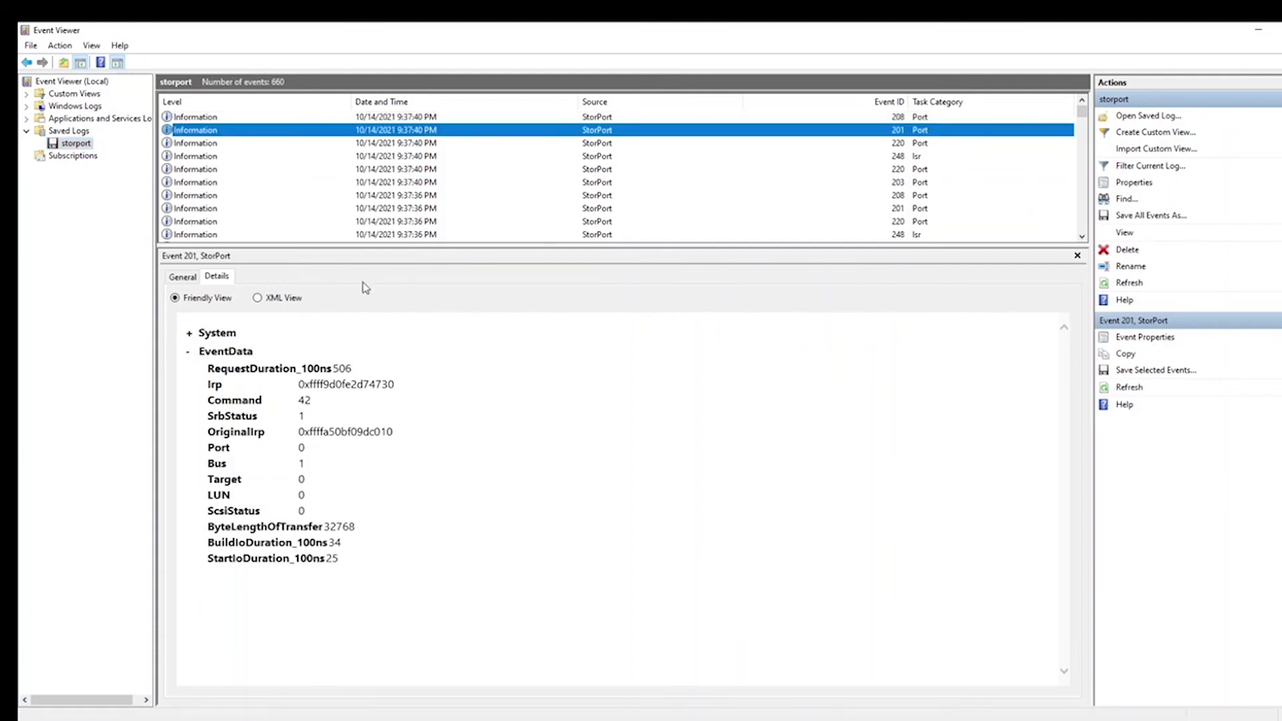
{"action": "left_click", "coordinate": [278, 301]}
{"action": "left_click", "coordinate": [201, 298]}
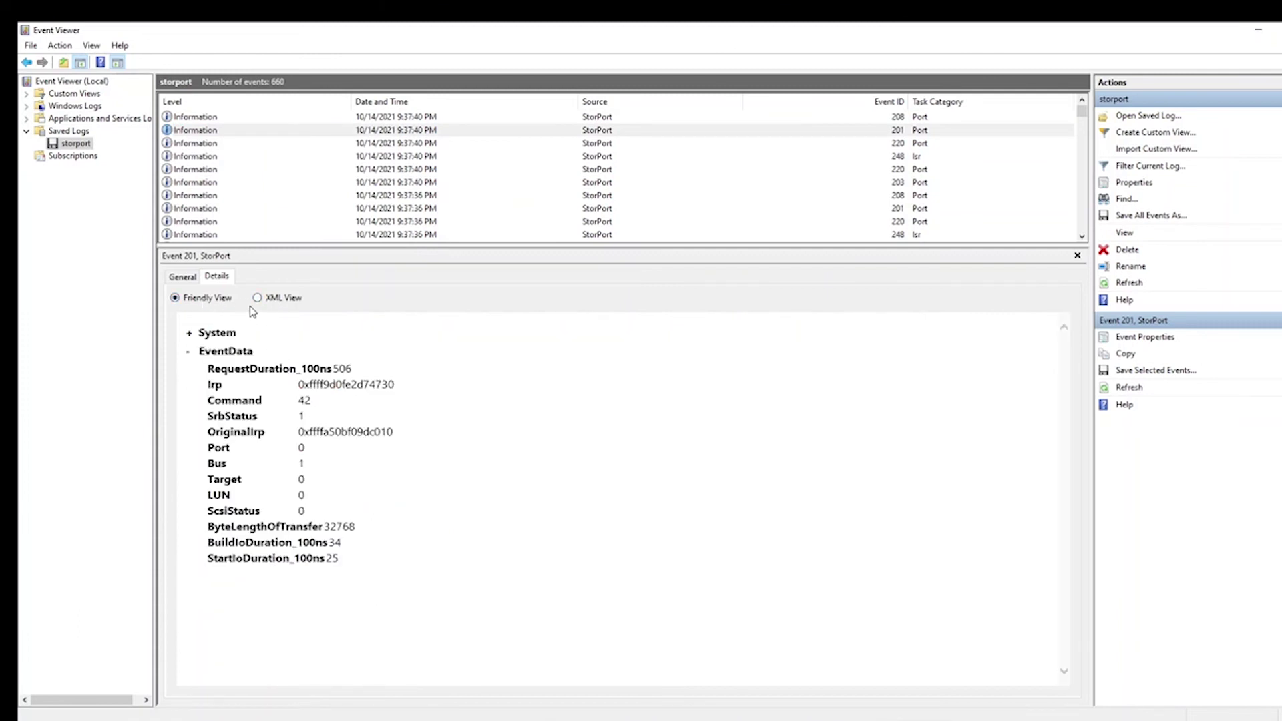
{"action": "left_click_drag", "start_coordinate": [296, 368], "coordinate": [378, 377]}
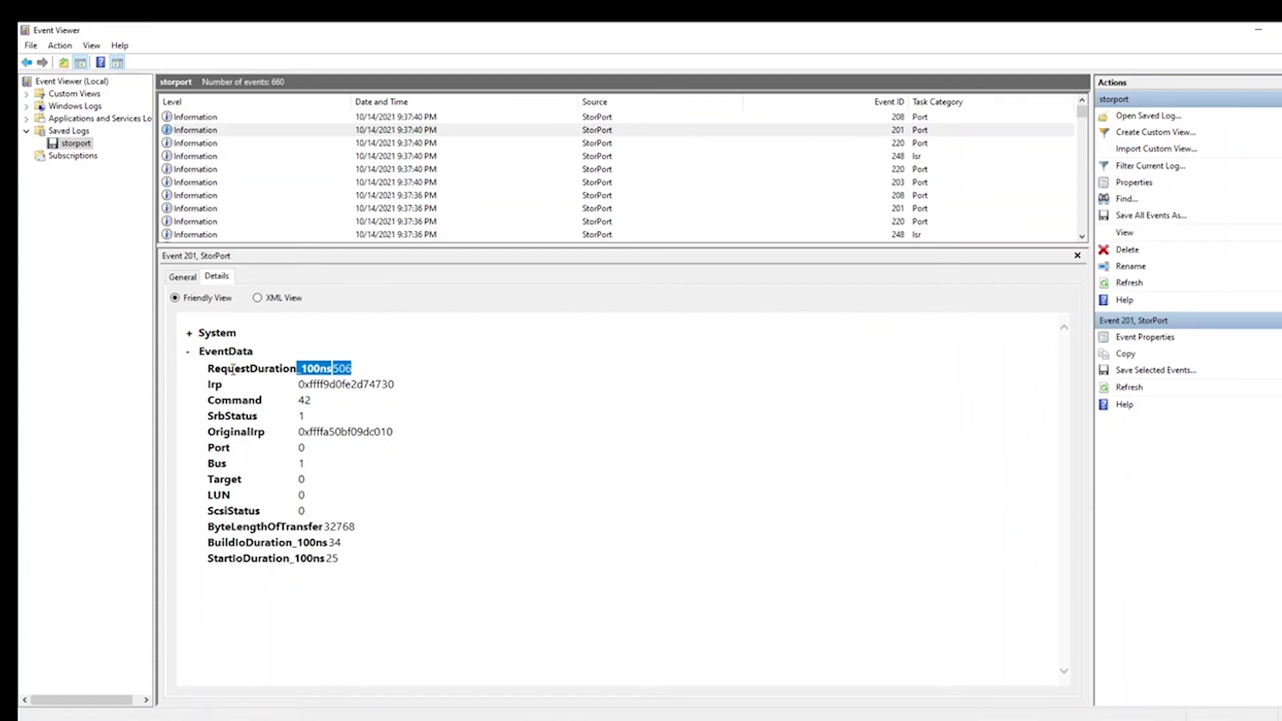
{"action": "triple_click", "coordinate": [369, 374]}
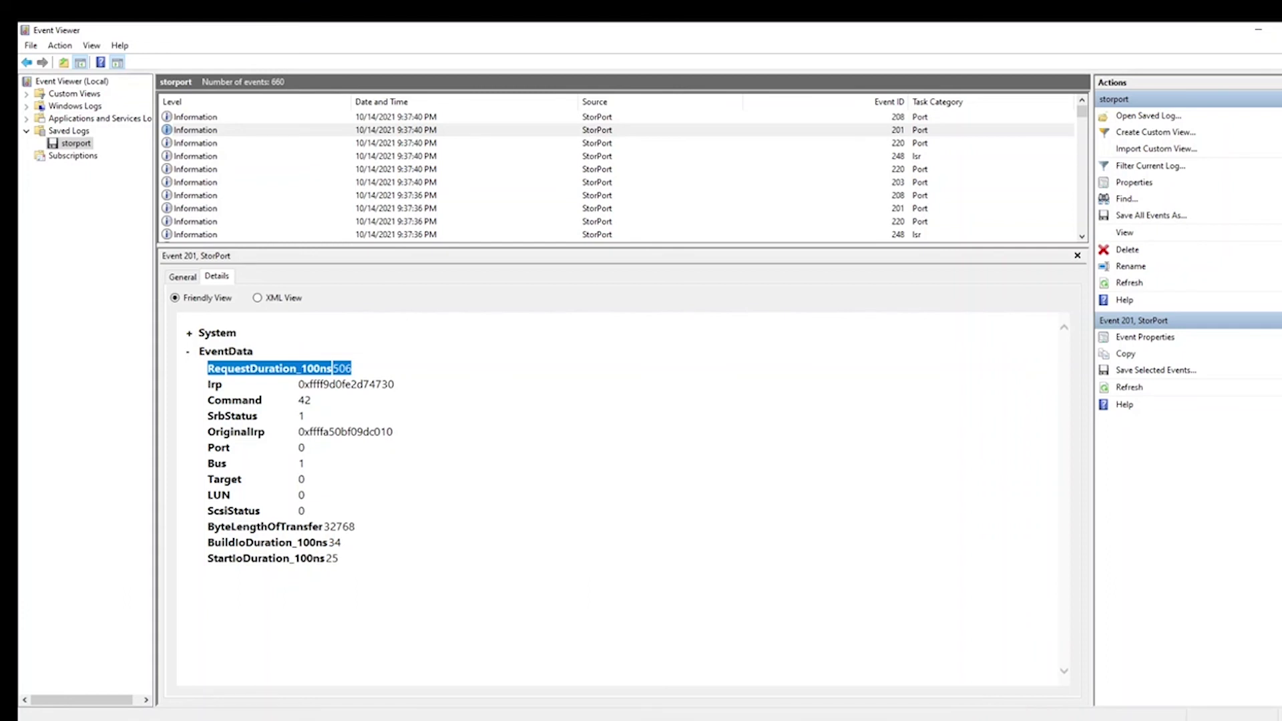
{"action": "mouse_move", "coordinate": [235, 718]}
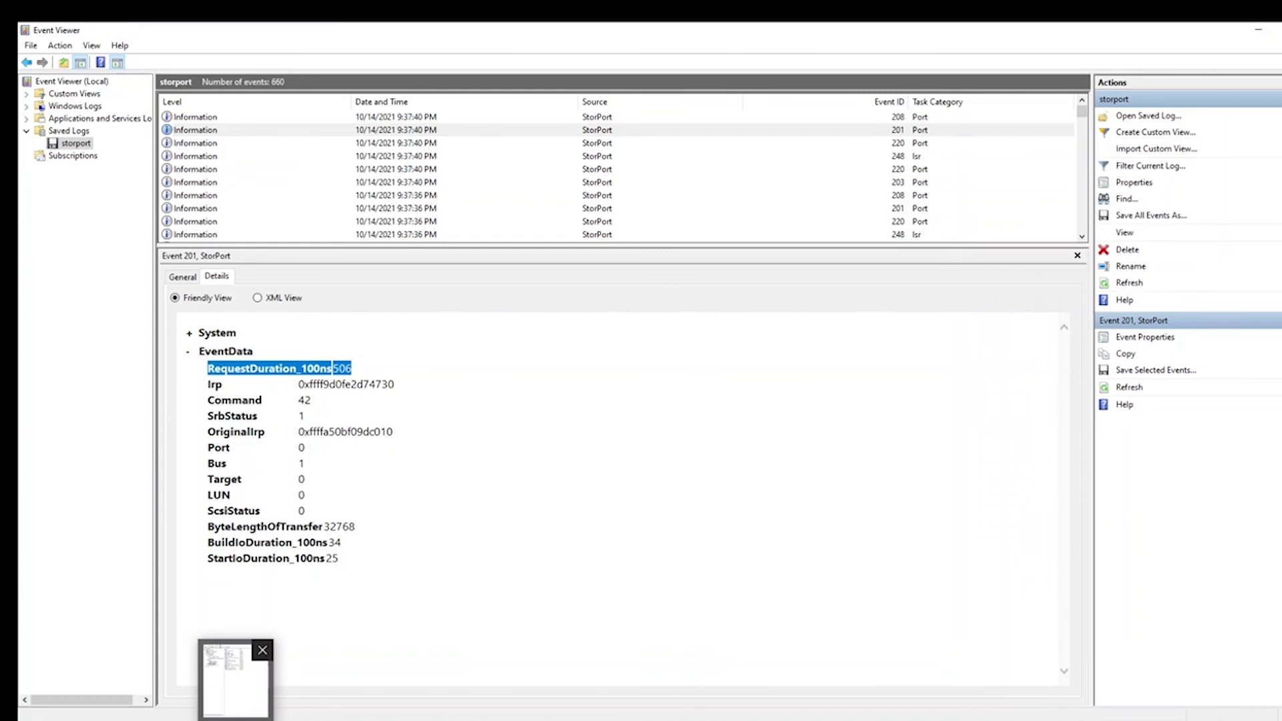
Step: Run the selected xperf command converting storport.etl to C:\PerfLogs\storport.csv, then check the PerfLogs folder
{"action": "mouse_move", "coordinate": [346, 718]}
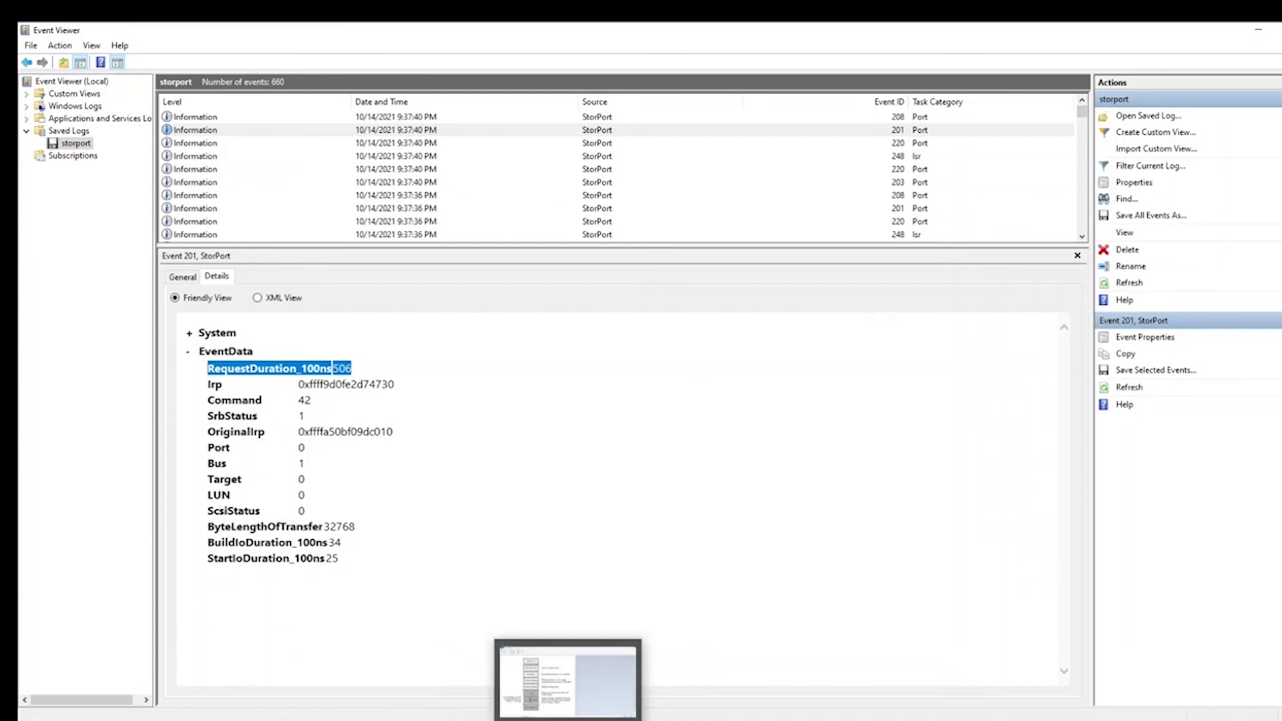
{"action": "left_click", "coordinate": [346, 680]}
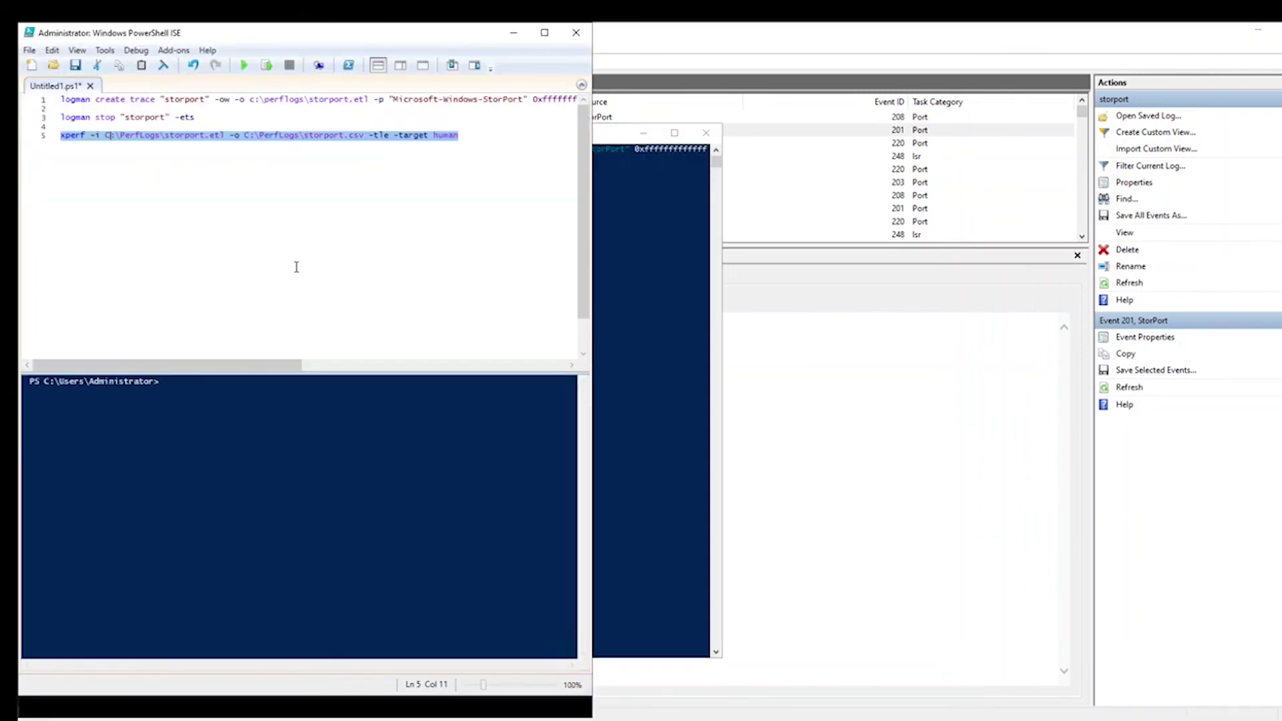
{"action": "left_click", "coordinate": [187, 142]}
{"action": "left_click_drag", "start_coordinate": [61, 135], "coordinate": [365, 142]}
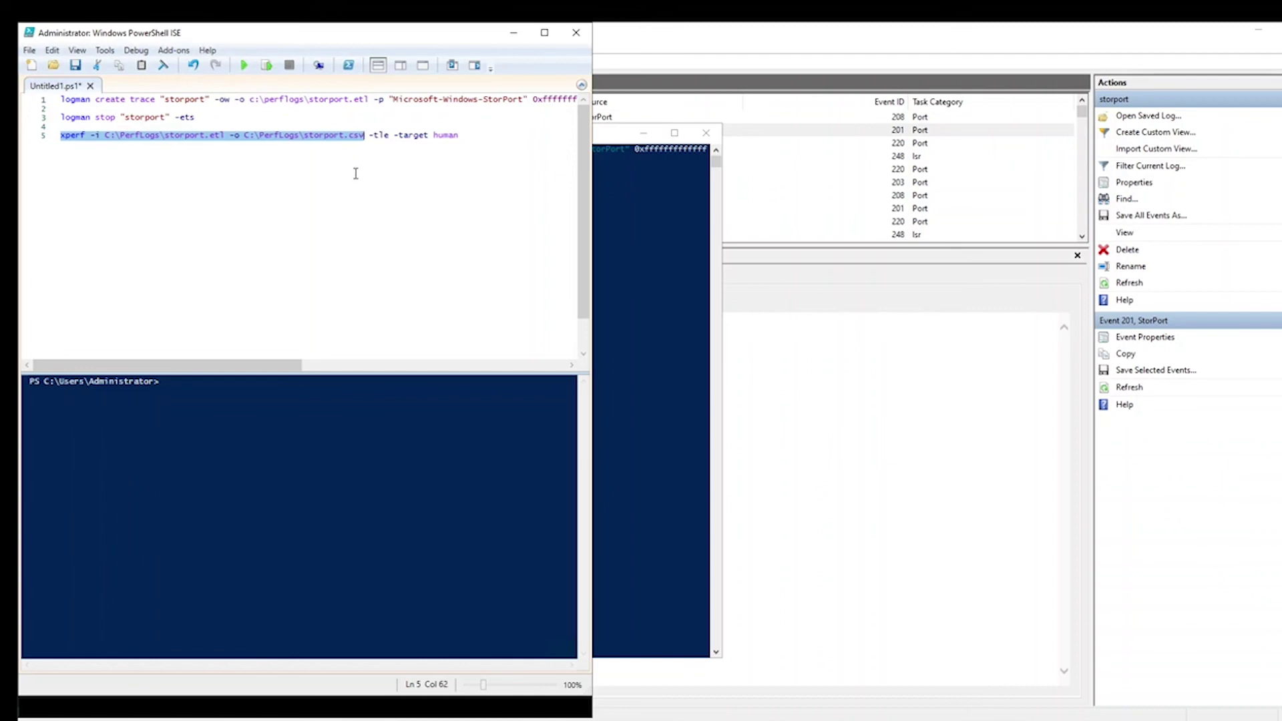
{"action": "left_click", "coordinate": [64, 136]}
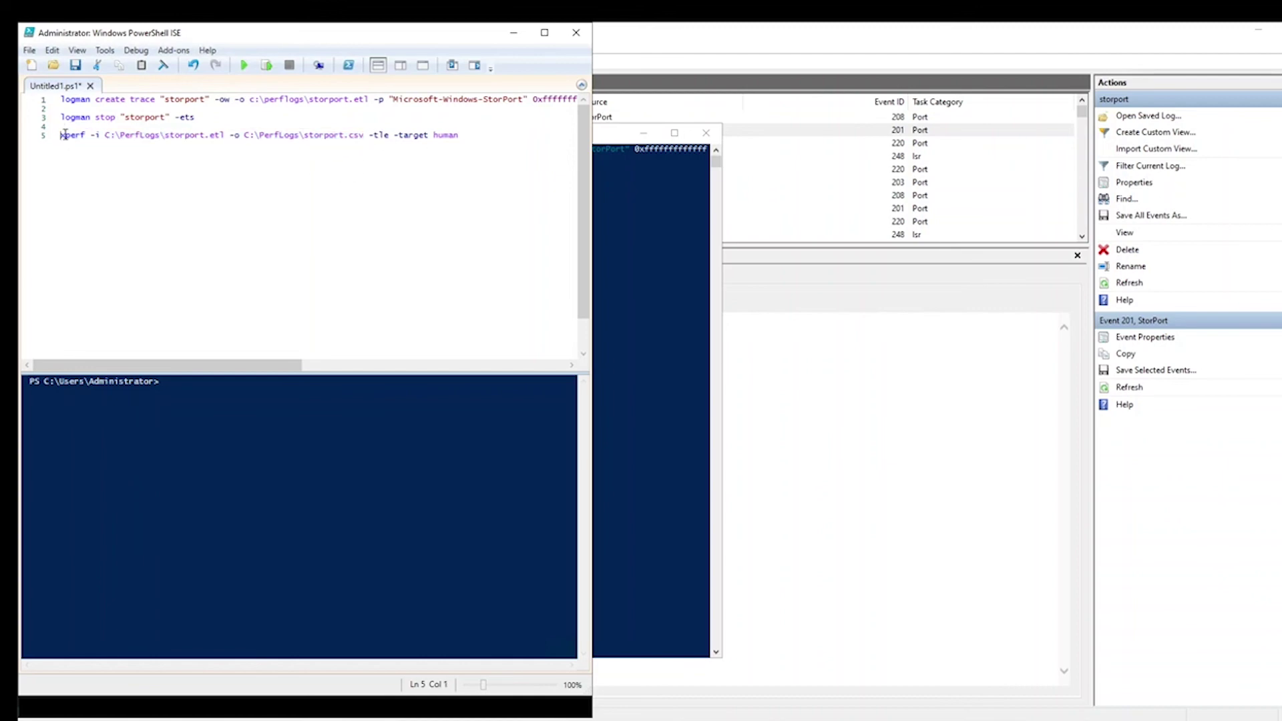
{"action": "left_click_drag", "start_coordinate": [64, 135], "coordinate": [366, 136]}
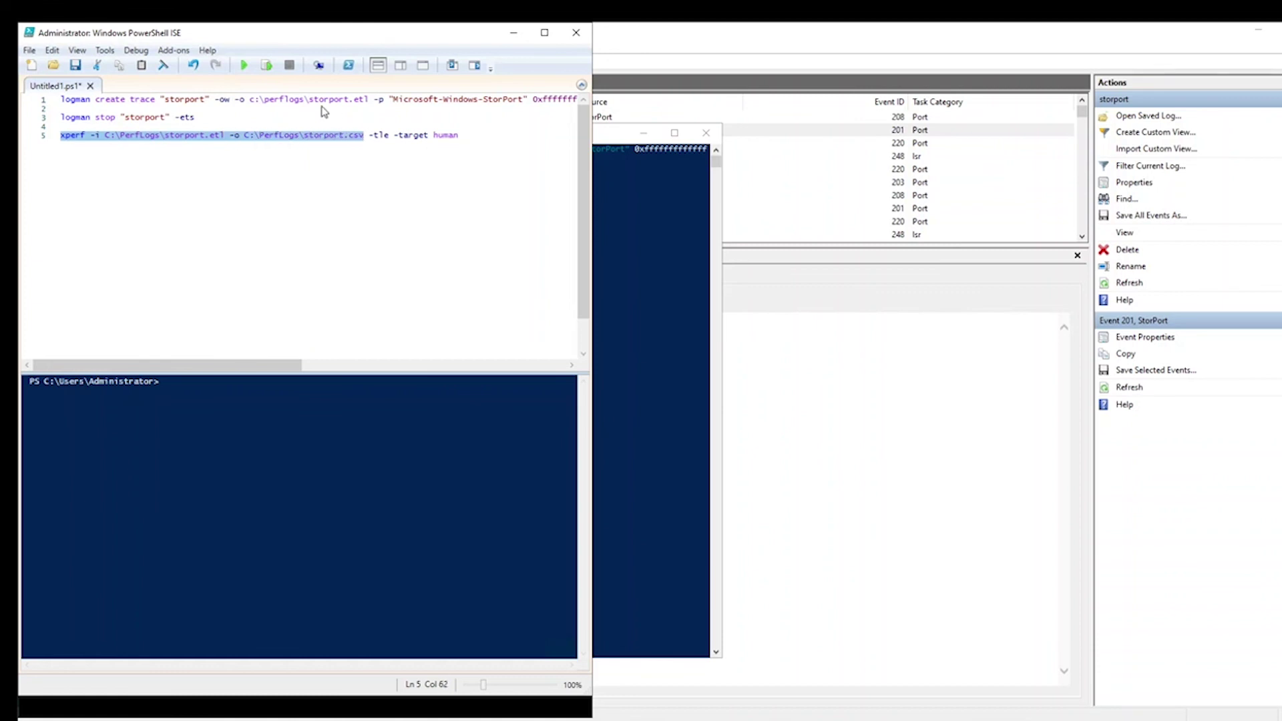
{"action": "left_click", "coordinate": [266, 65]}
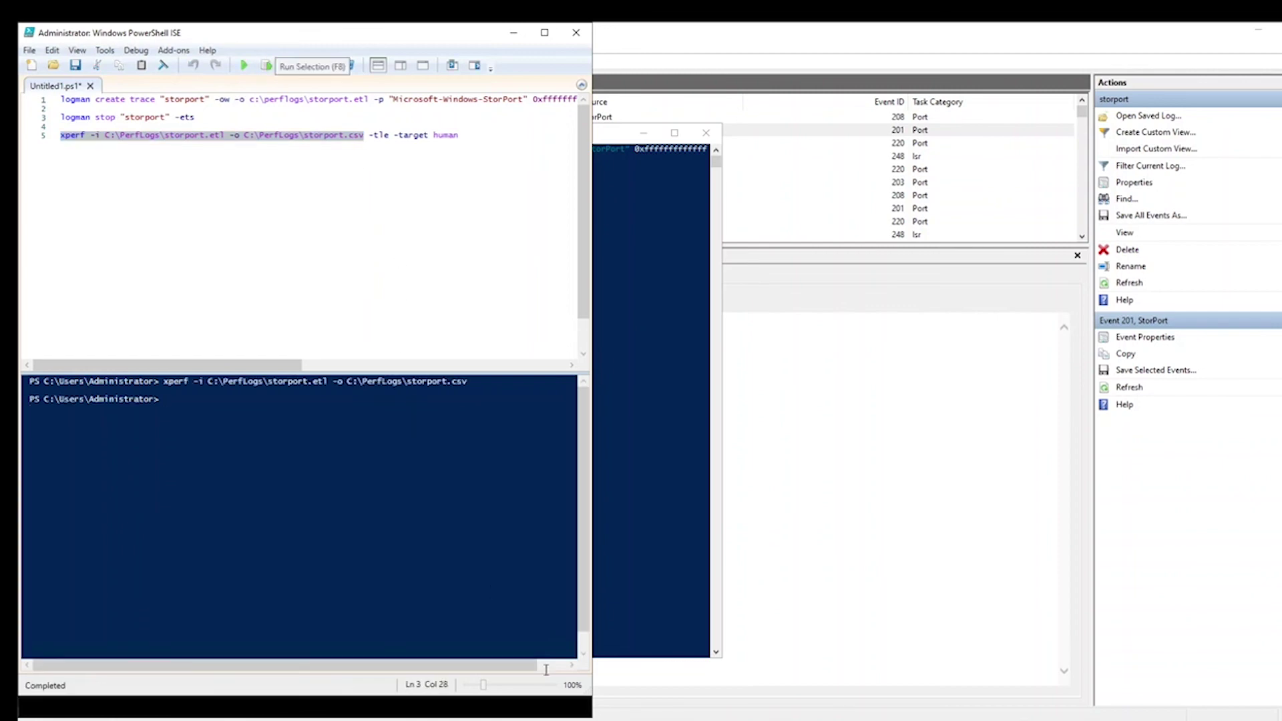
{"action": "key", "text": "alt+Tab"}
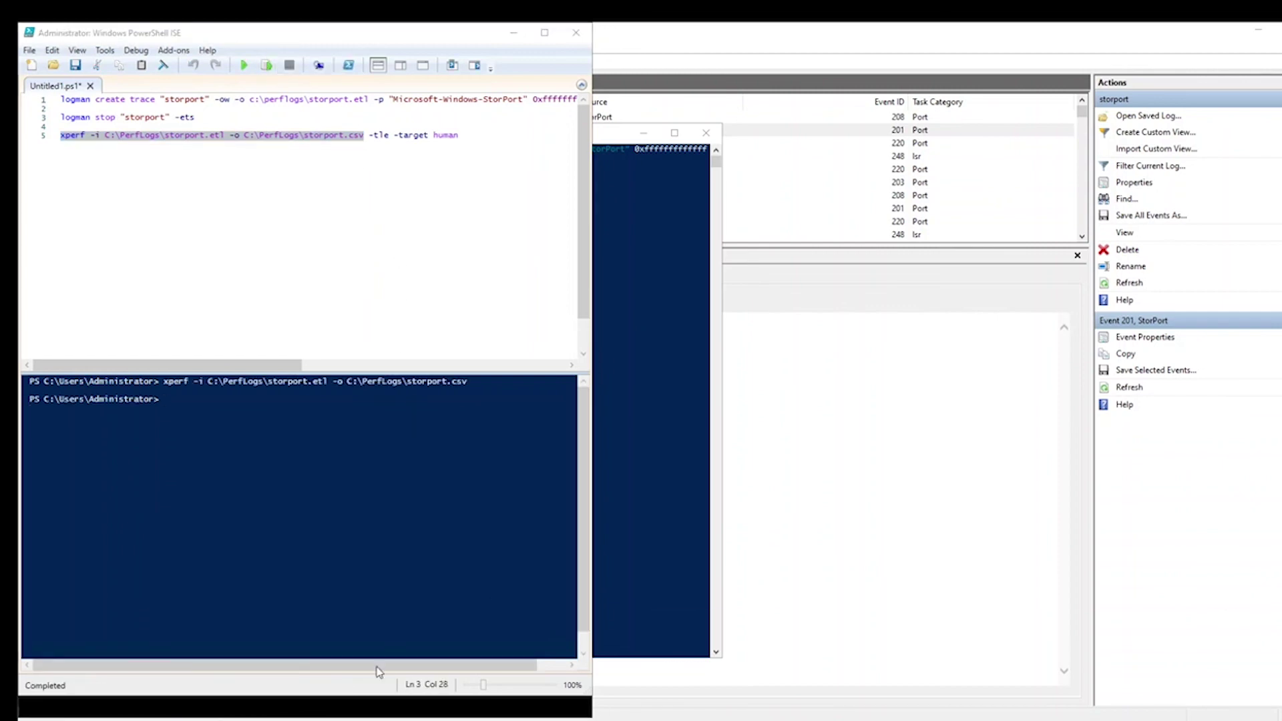
{"action": "left_click", "coordinate": [982, 292]}
{"action": "left_click", "coordinate": [826, 280]}
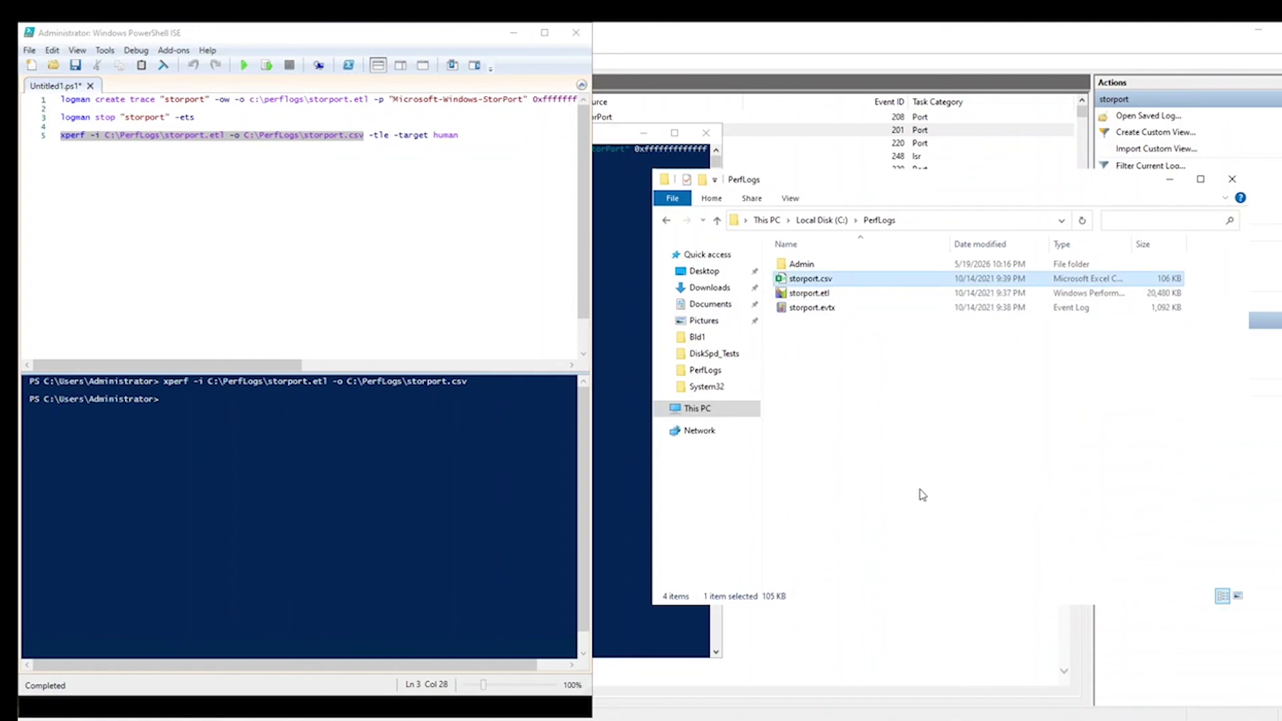
{"action": "double_click", "coordinate": [830, 281]}
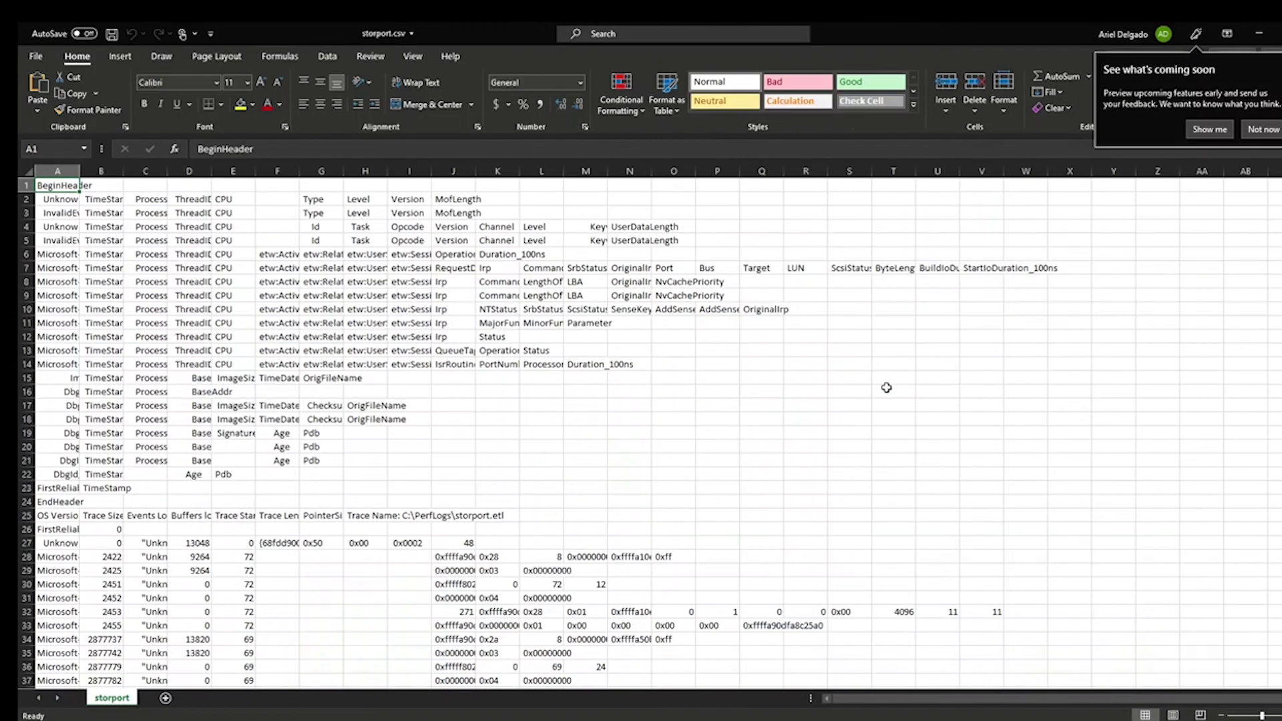
{"action": "left_click", "coordinate": [472, 319]}
{"action": "scroll", "coordinate": [473, 320], "scroll_direction": "down", "scroll_amount": 10}
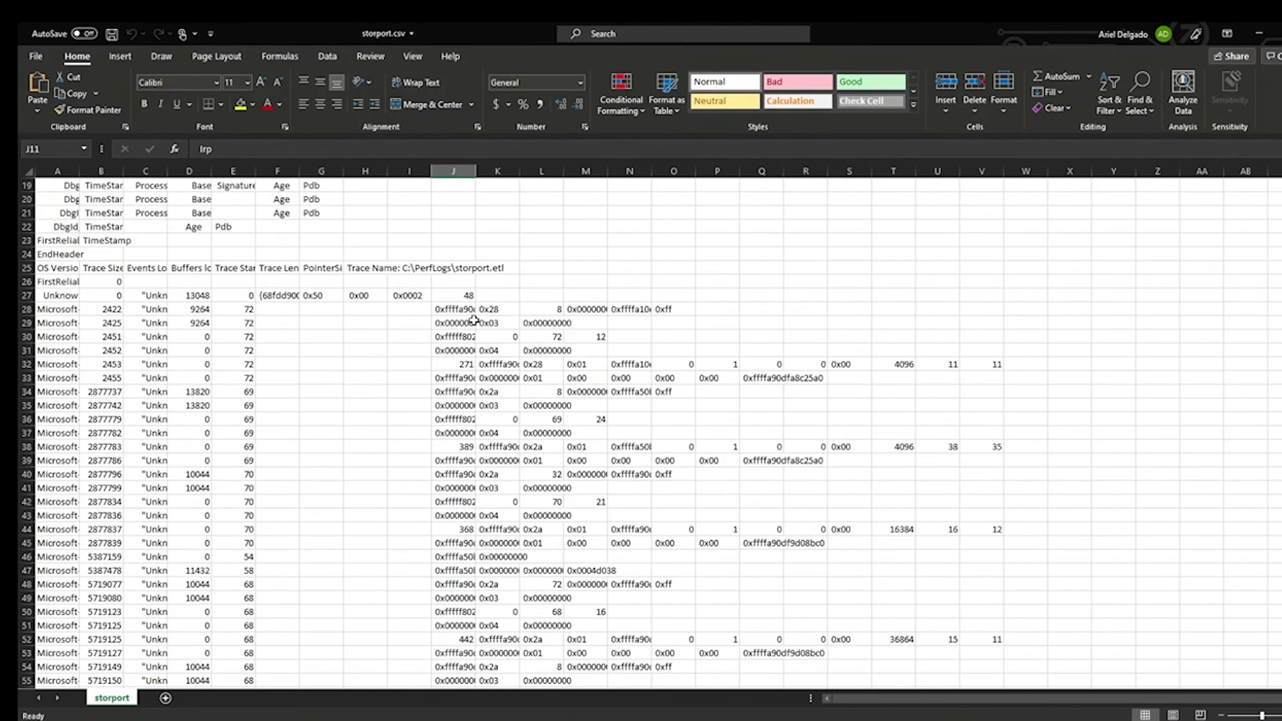
{"action": "scroll", "coordinate": [473, 319], "scroll_direction": "down", "scroll_amount": 7}
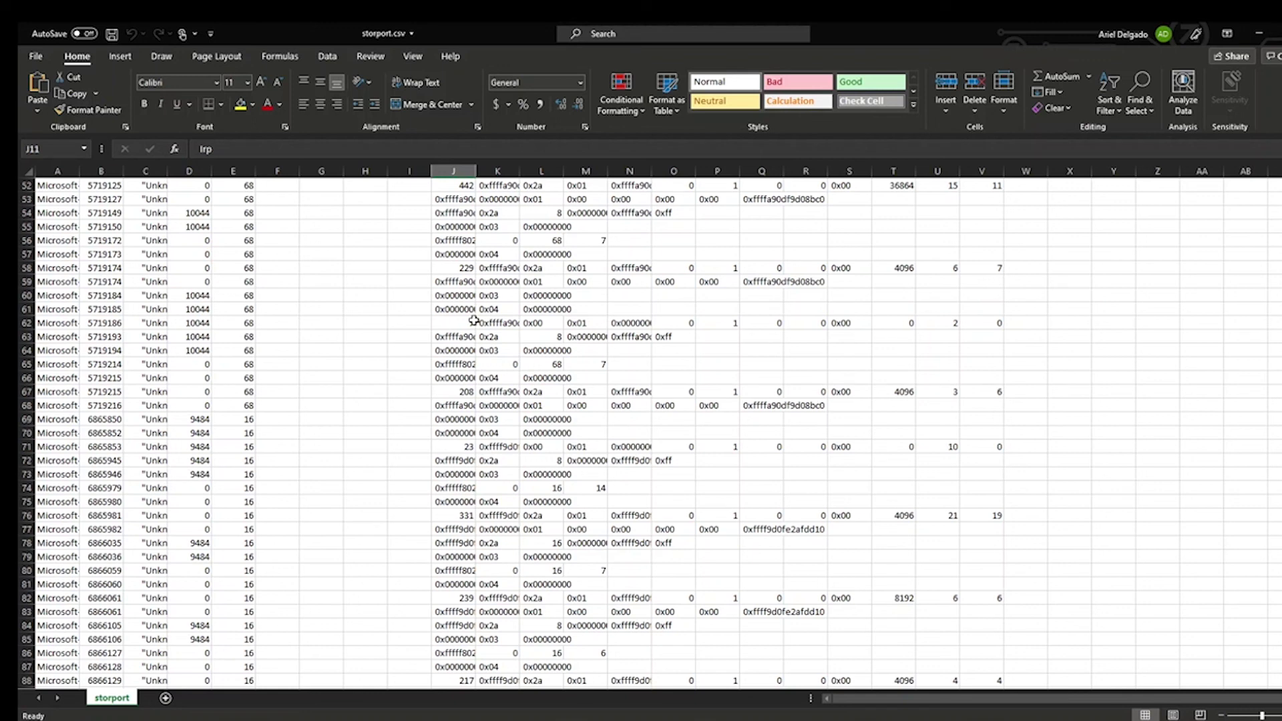
{"action": "right_click", "coordinate": [281, 38]}
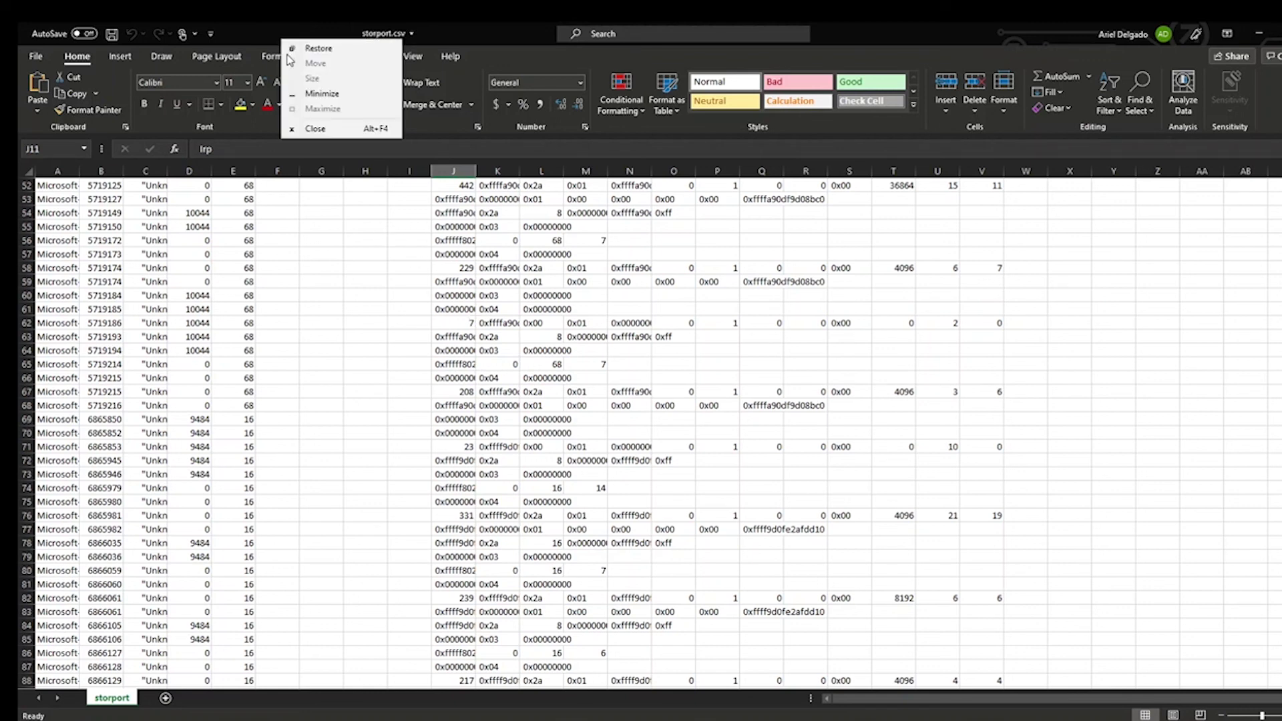
{"action": "left_click", "coordinate": [323, 132]}
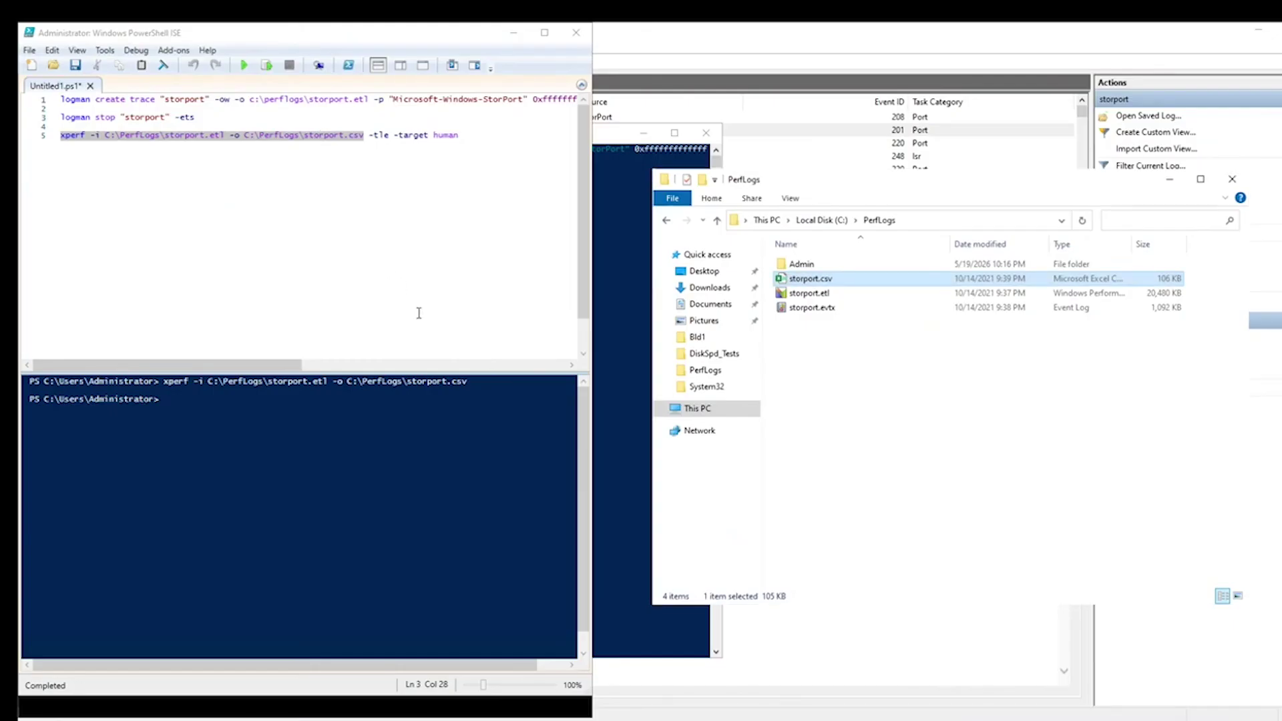